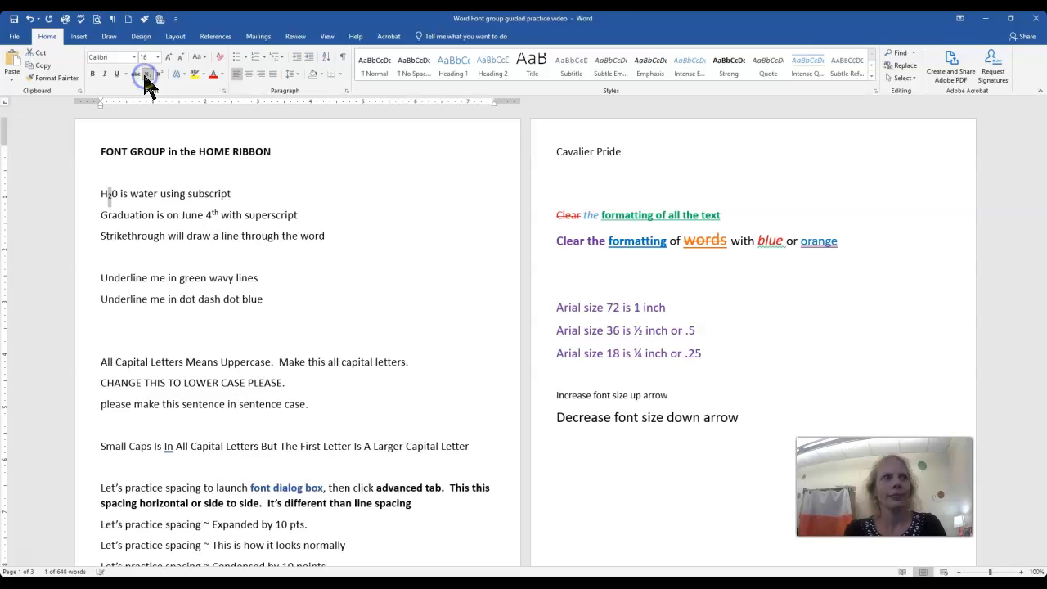
Replace the "th" after "June 4" in the graduation line with a newly entered "th" and format it as superscript.
left_click(213, 214)
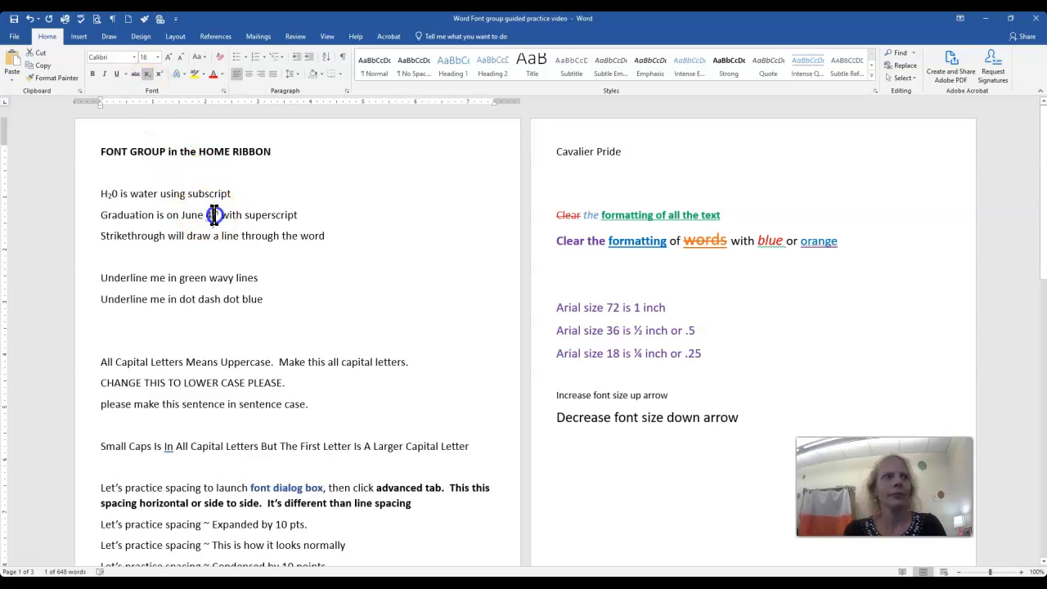
left_click_drag(216, 215, 219, 215)
key("BackSpace")
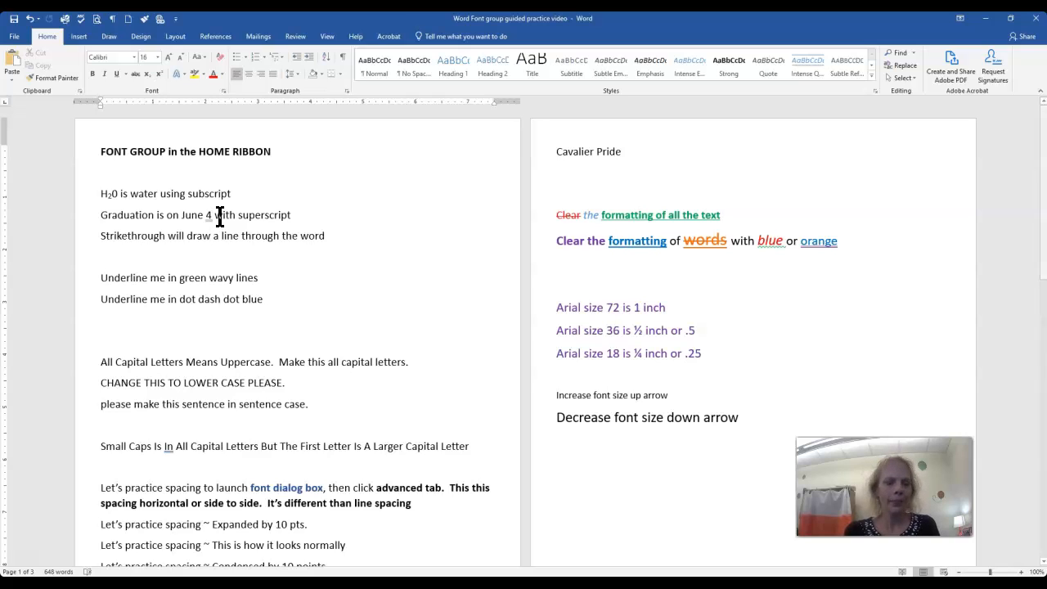
type("th")
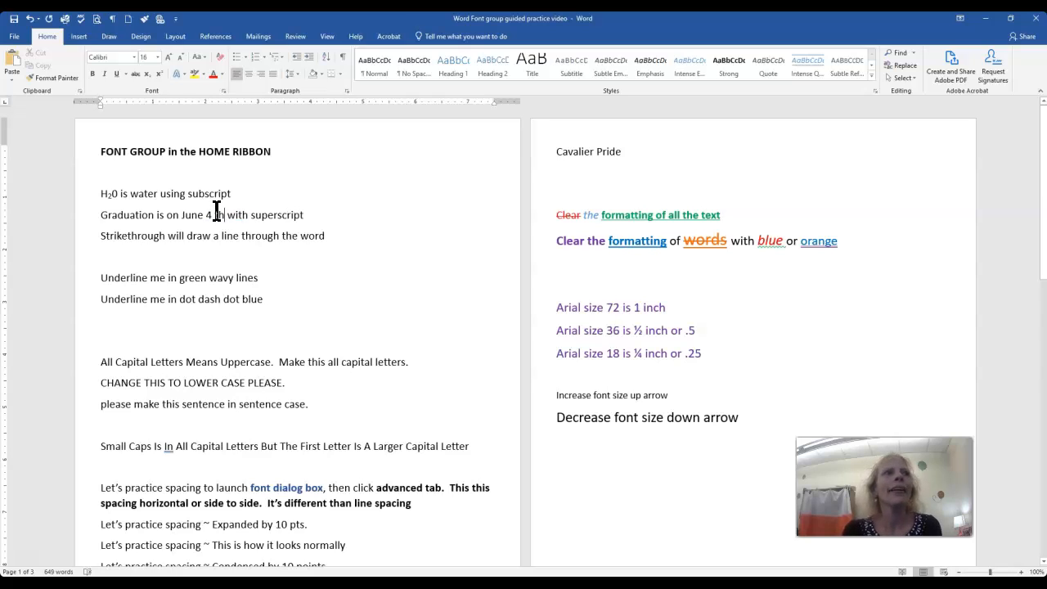
left_click_drag(225, 216, 214, 215)
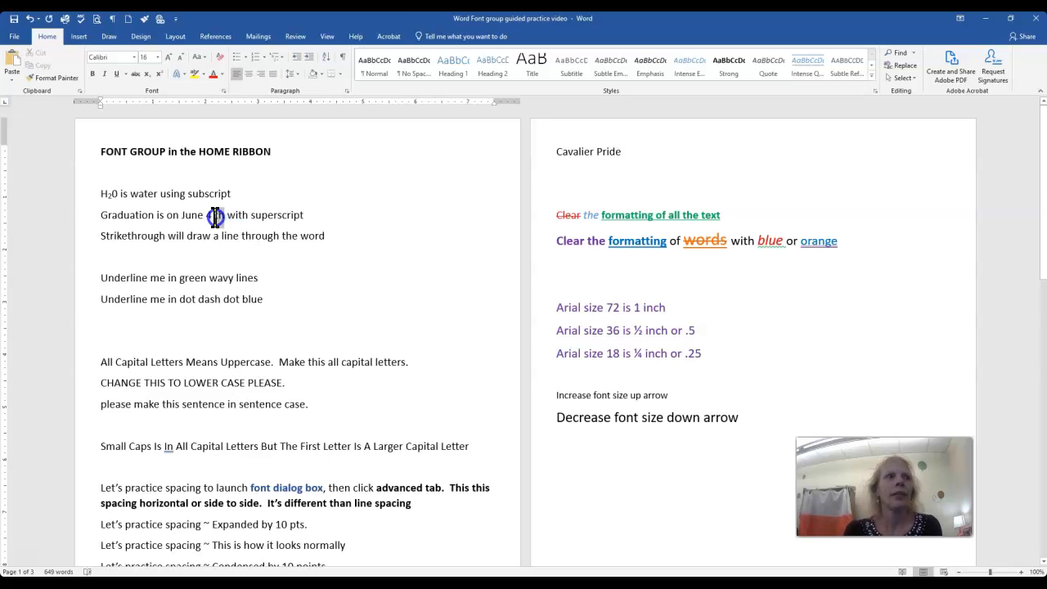
left_click(160, 78)
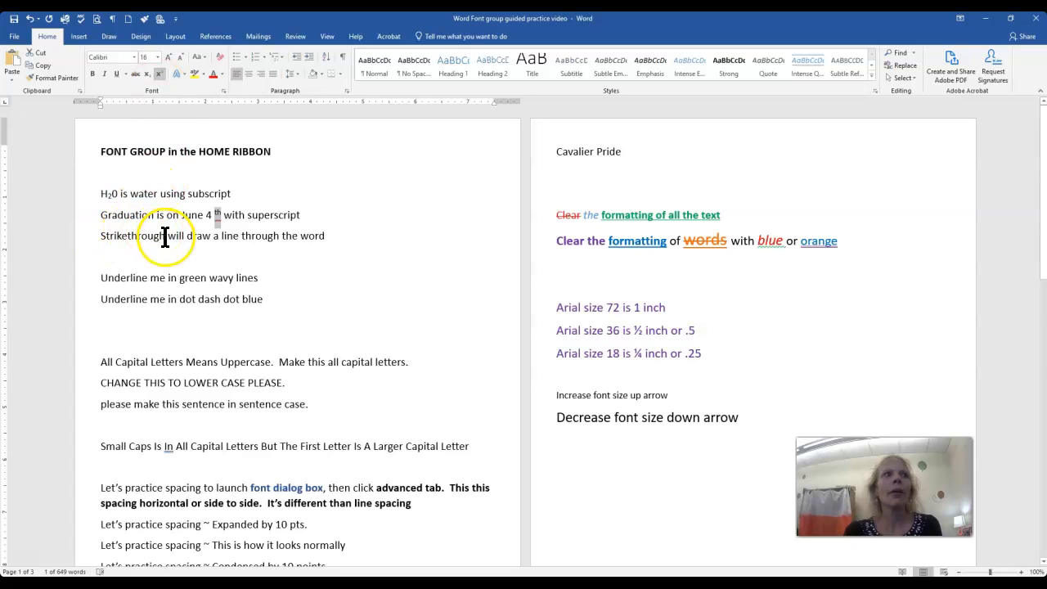
Apply single strikethrough to the word "Strikethrough" and double strikethrough to "through" in the same line.
left_click_drag(164, 237, 99, 236)
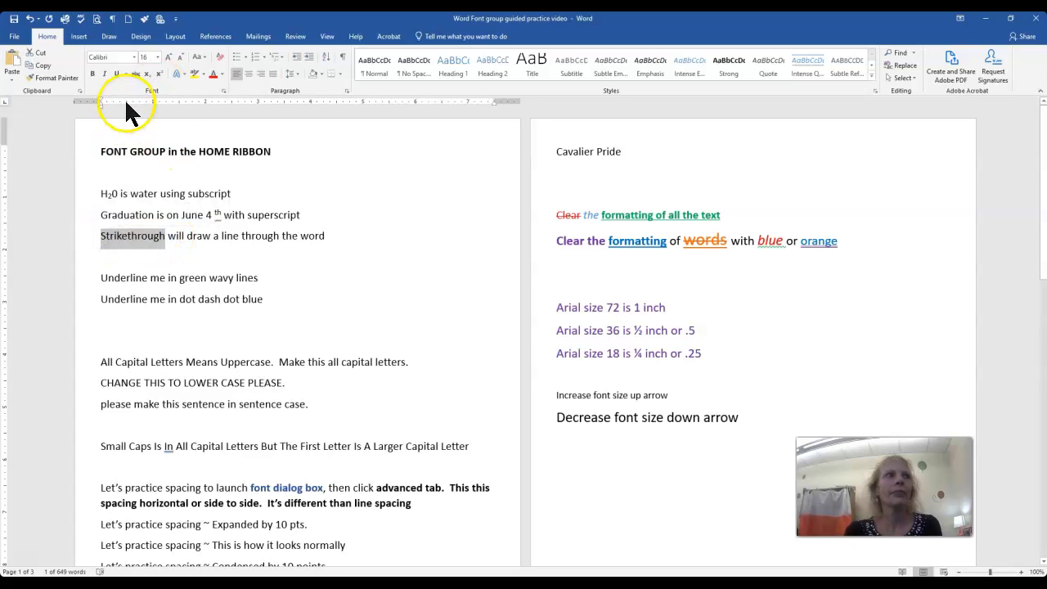
left_click(135, 74)
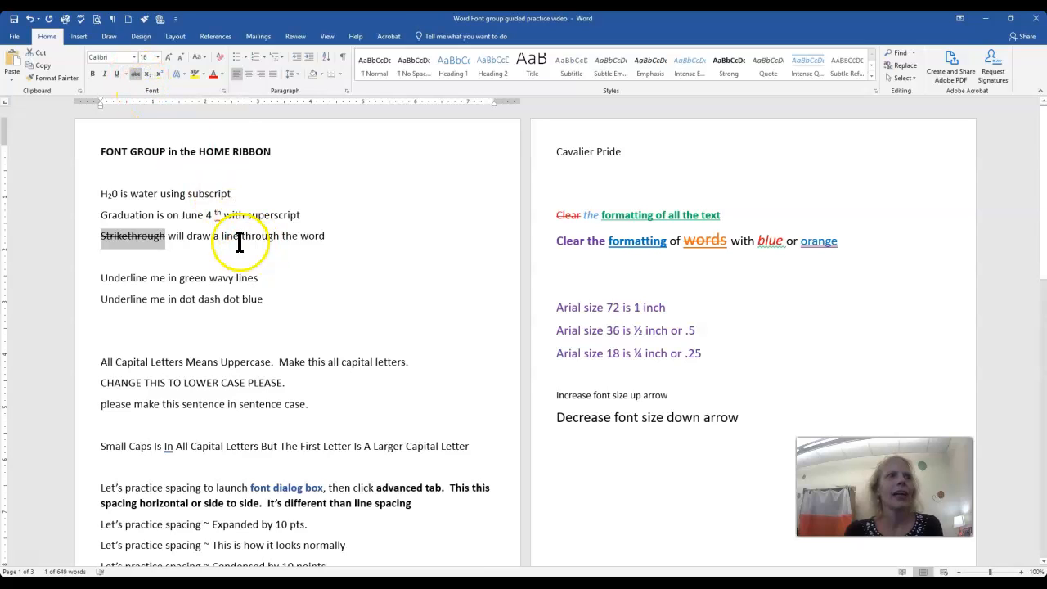
left_click_drag(241, 237, 279, 236)
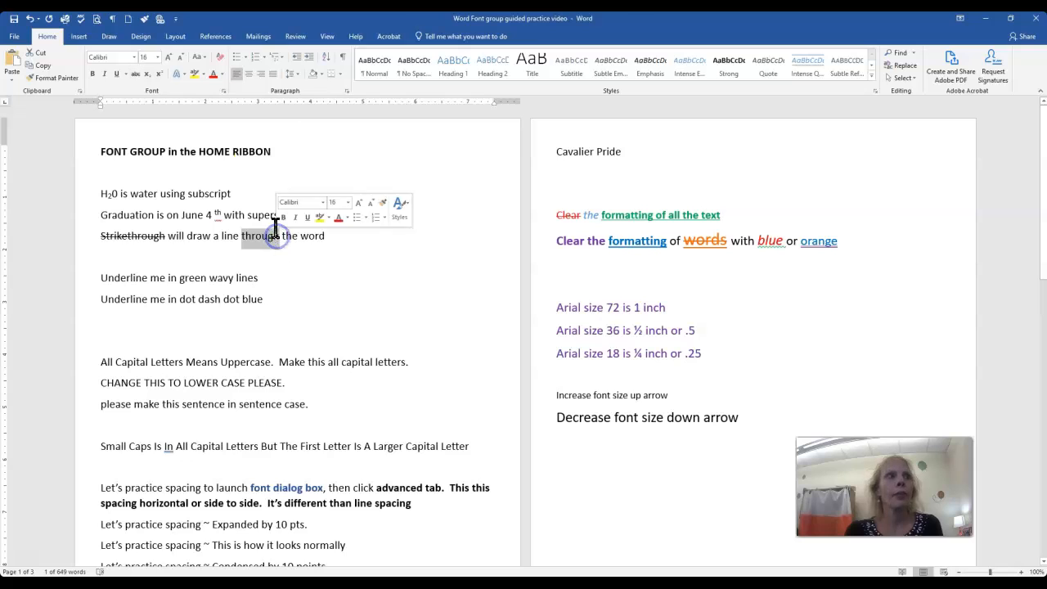
left_click(225, 91)
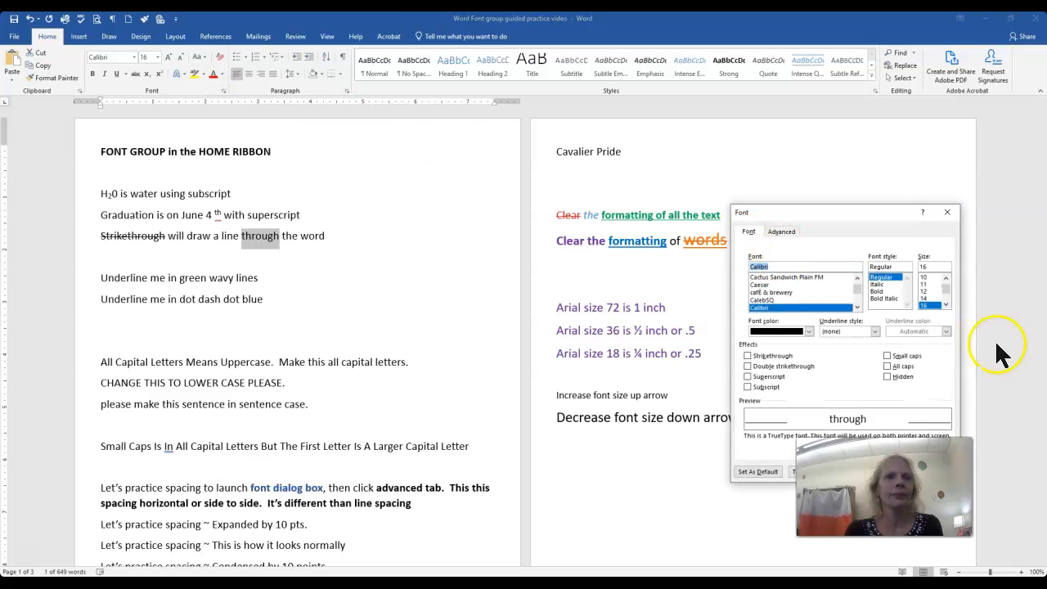
left_click_drag(886, 219, 527, 107)
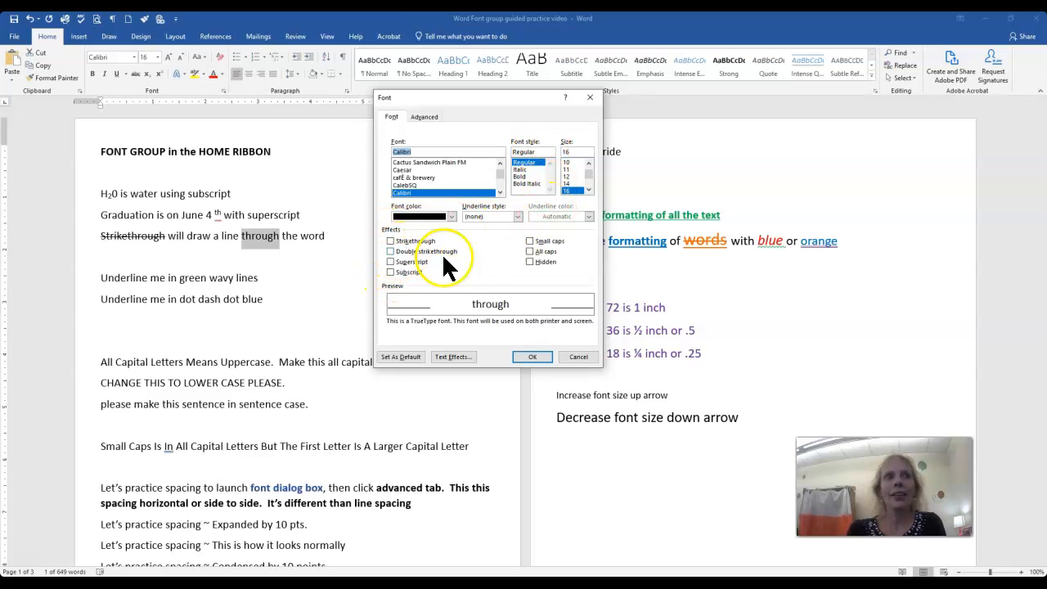
left_click(391, 252)
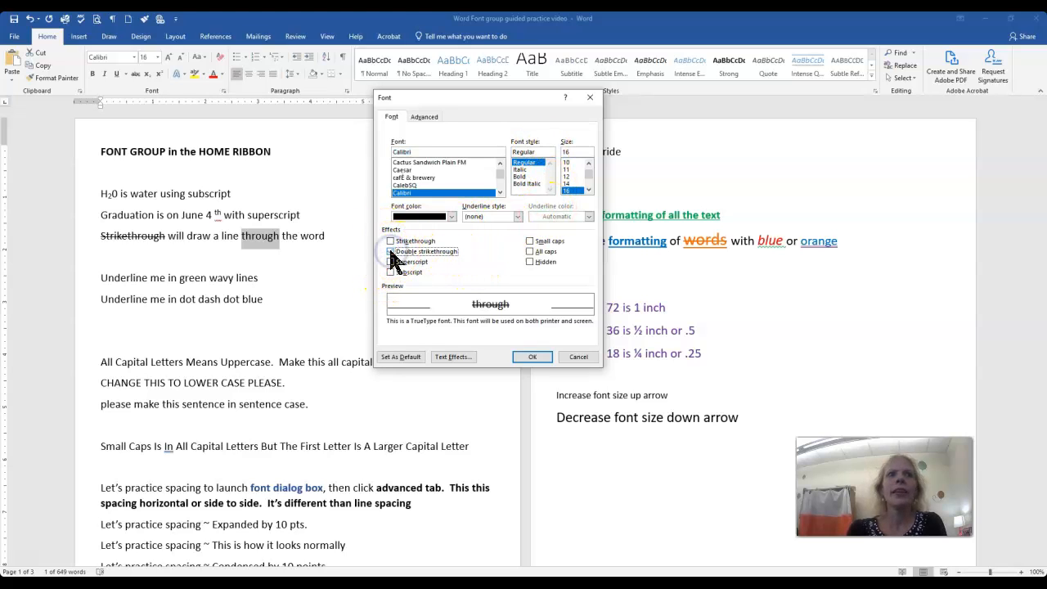
left_click(532, 356)
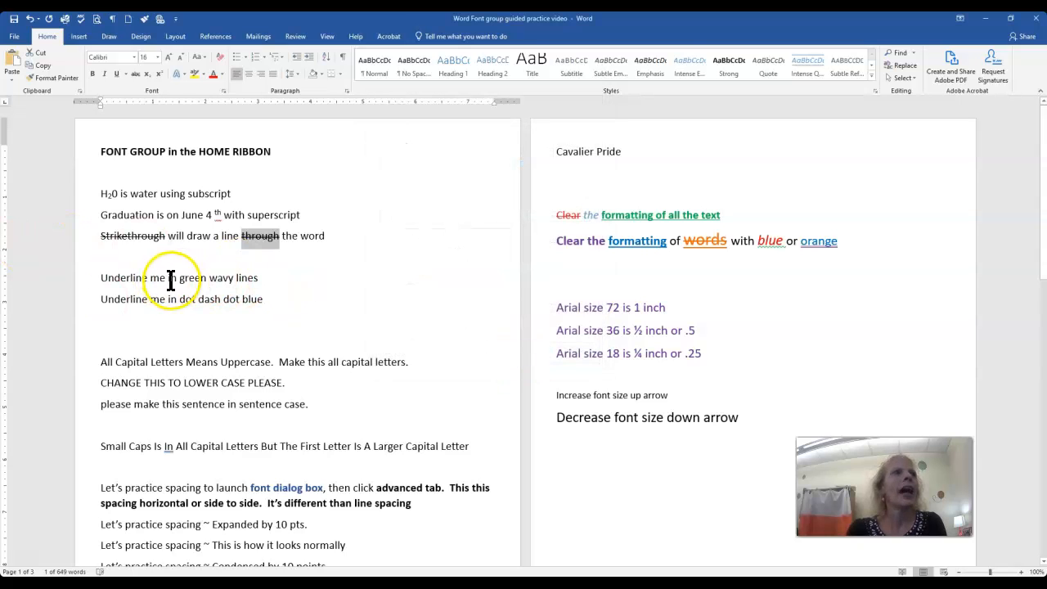
Give "Underline me" in the green wavy lines sentence a wavy underline in standard green.
left_click_drag(162, 278, 133, 276)
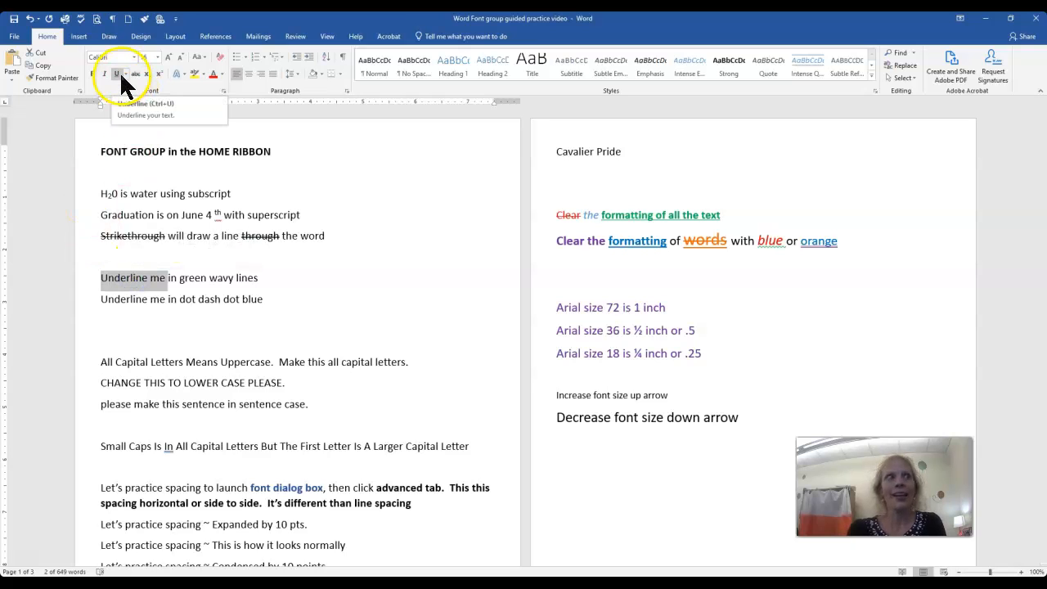
left_click(224, 90)
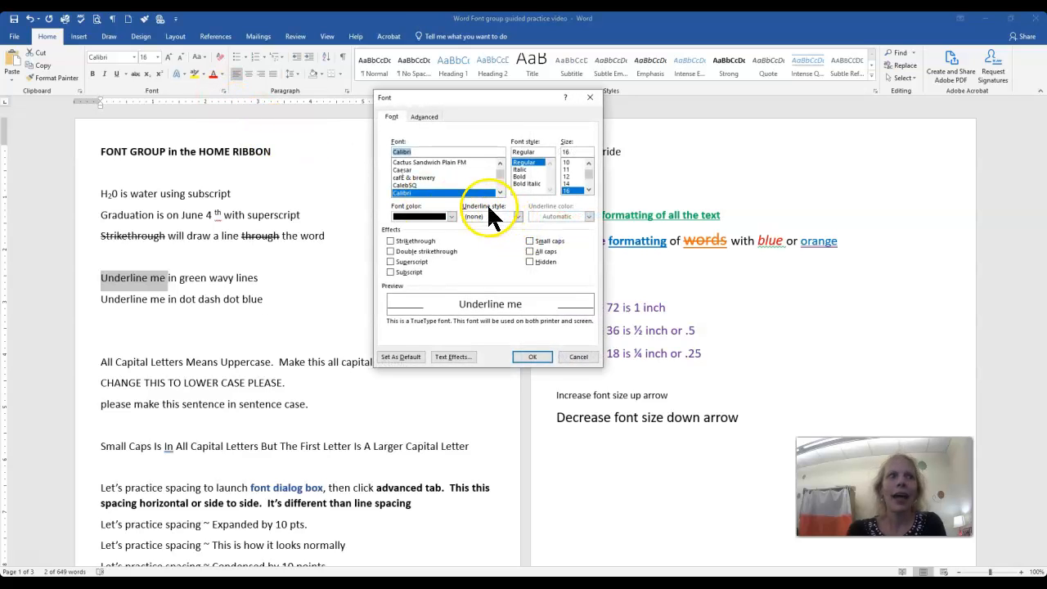
left_click(518, 216)
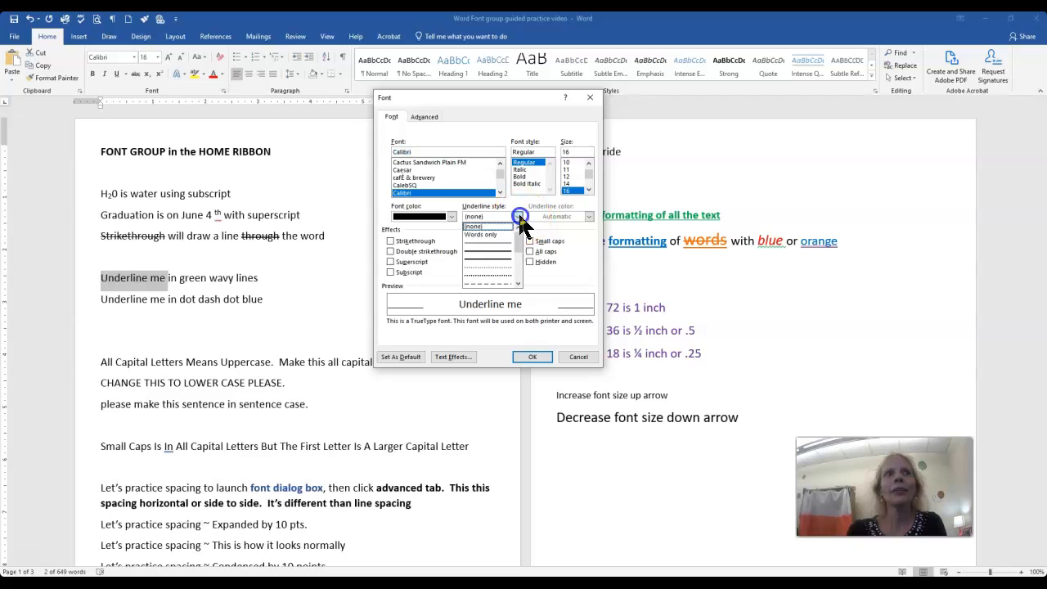
scroll(498, 282, "down", 3)
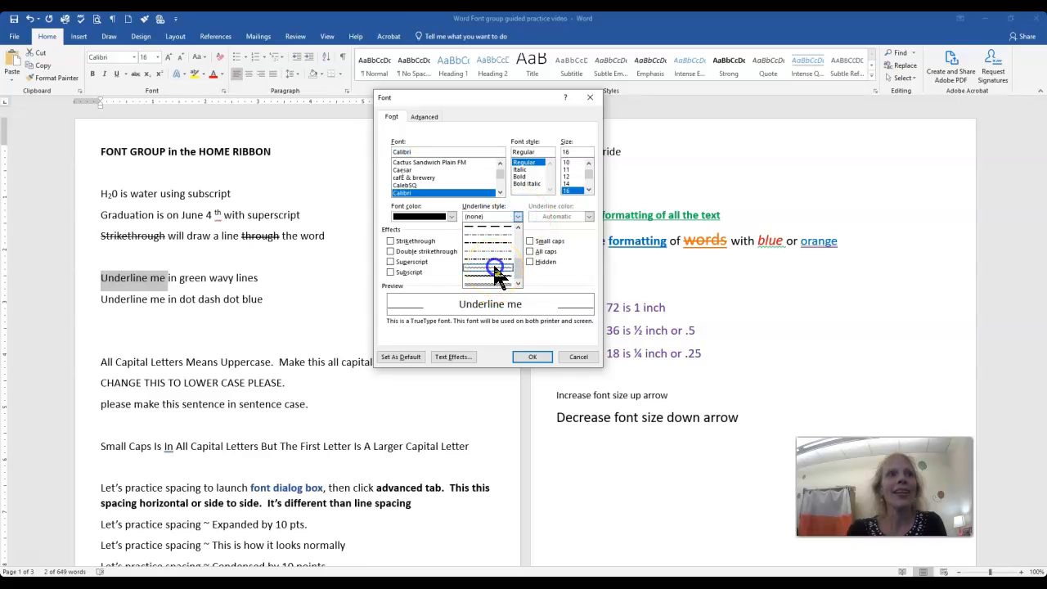
left_click(497, 274)
left_click(589, 216)
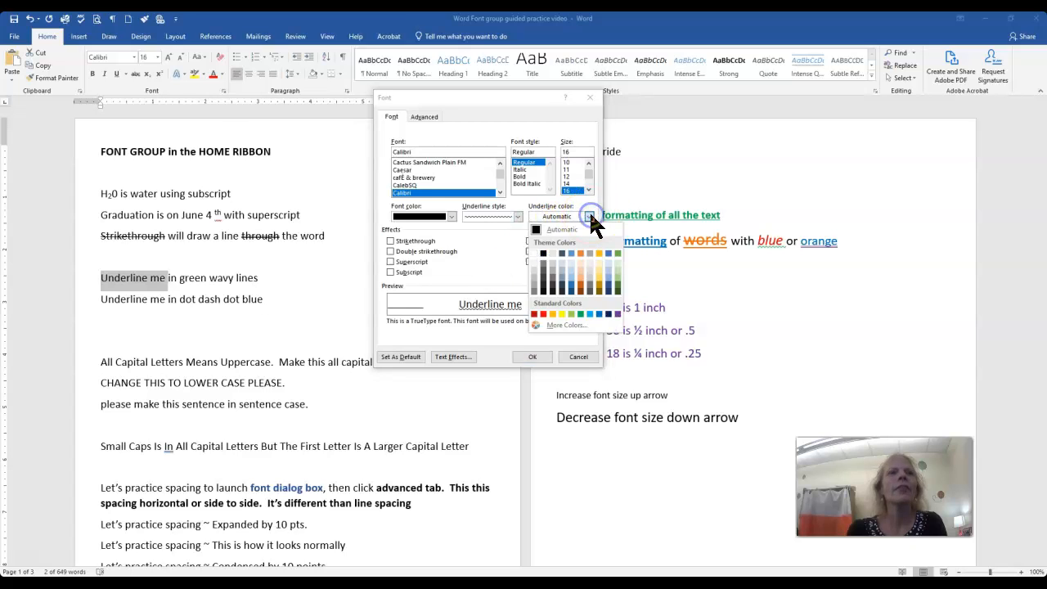
left_click(580, 314)
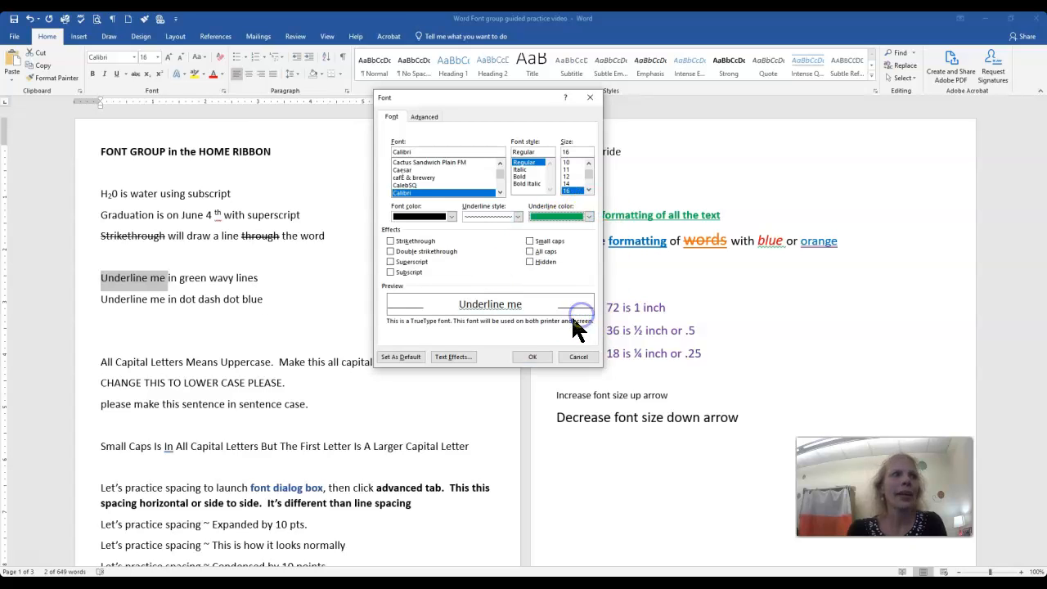
left_click(533, 358)
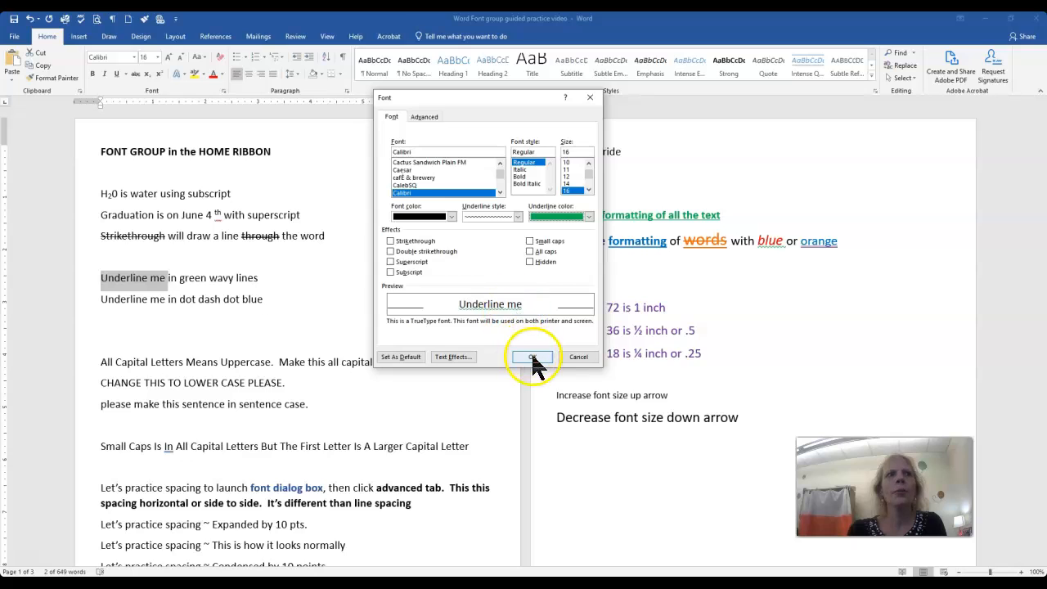
Give "Underline me" in the dot dash dot blue sentence a dot-dash underline in standard blue.
left_click(165, 297)
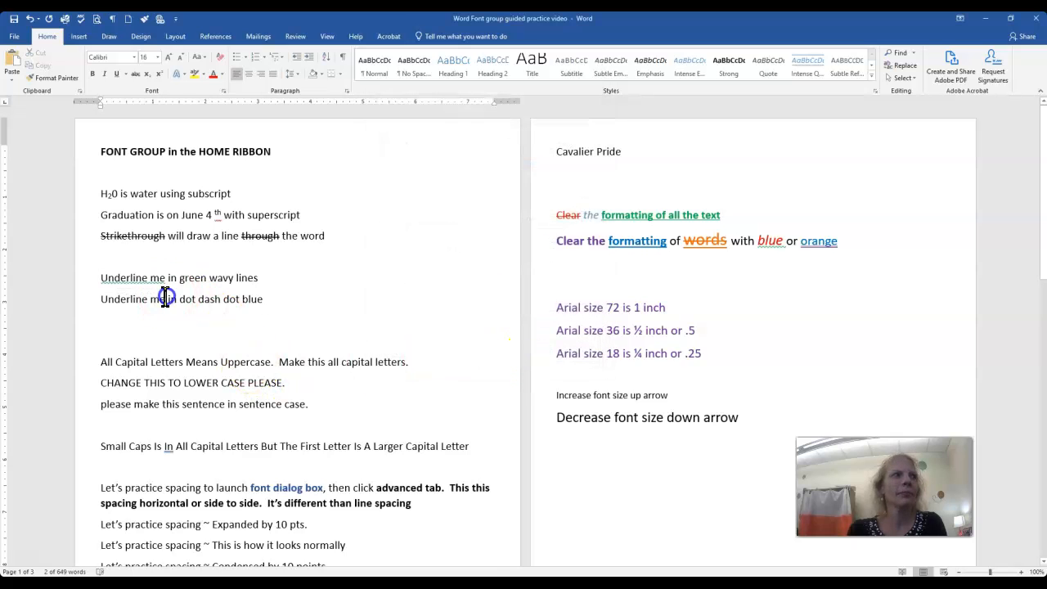
left_click_drag(166, 300, 107, 299)
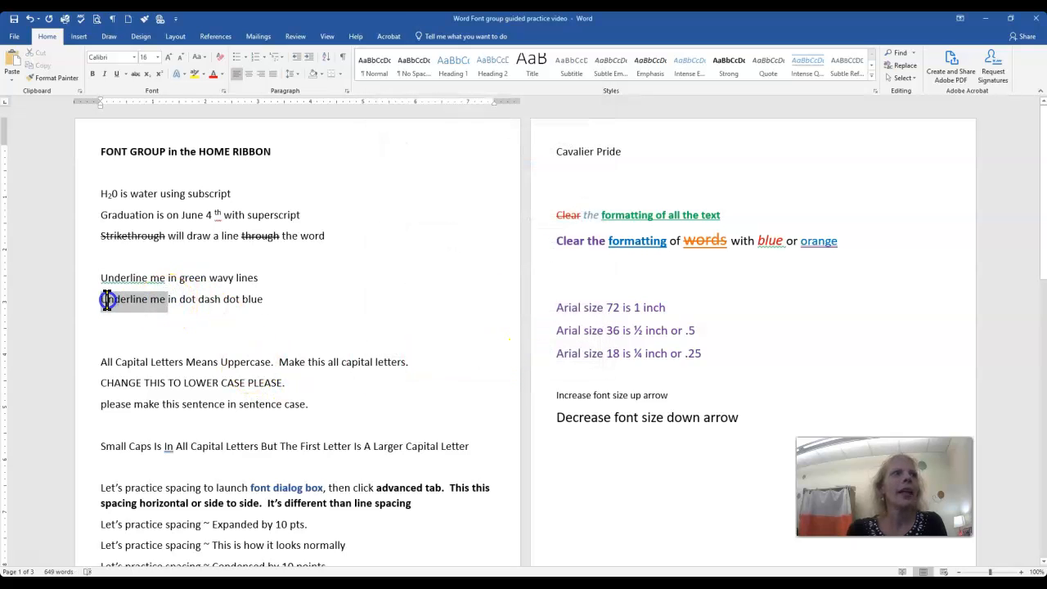
left_click(225, 90)
left_click(518, 217)
left_click_drag(520, 235, 521, 268)
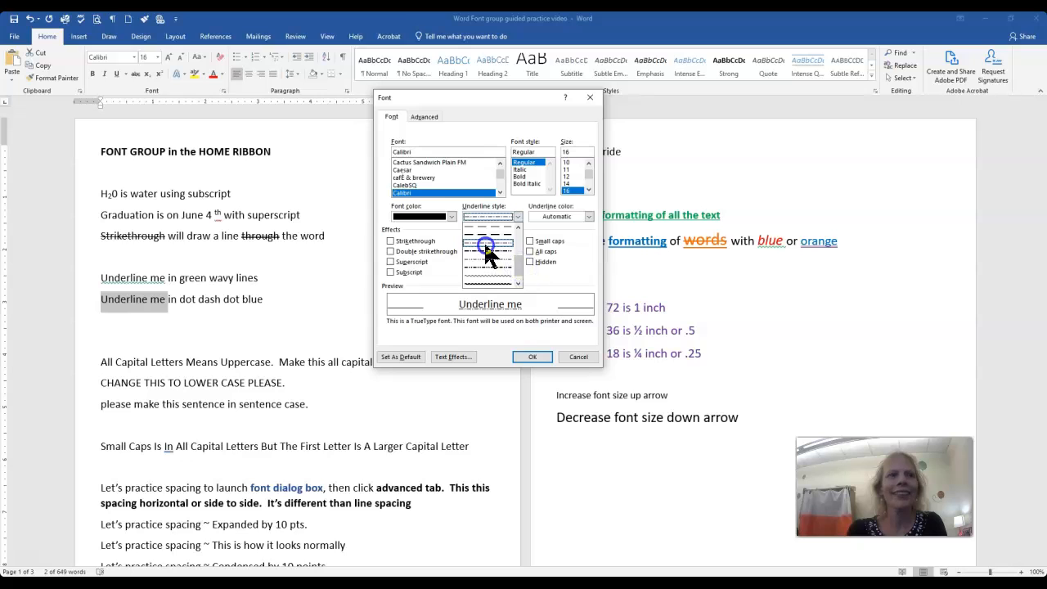
left_click(483, 241)
left_click(586, 215)
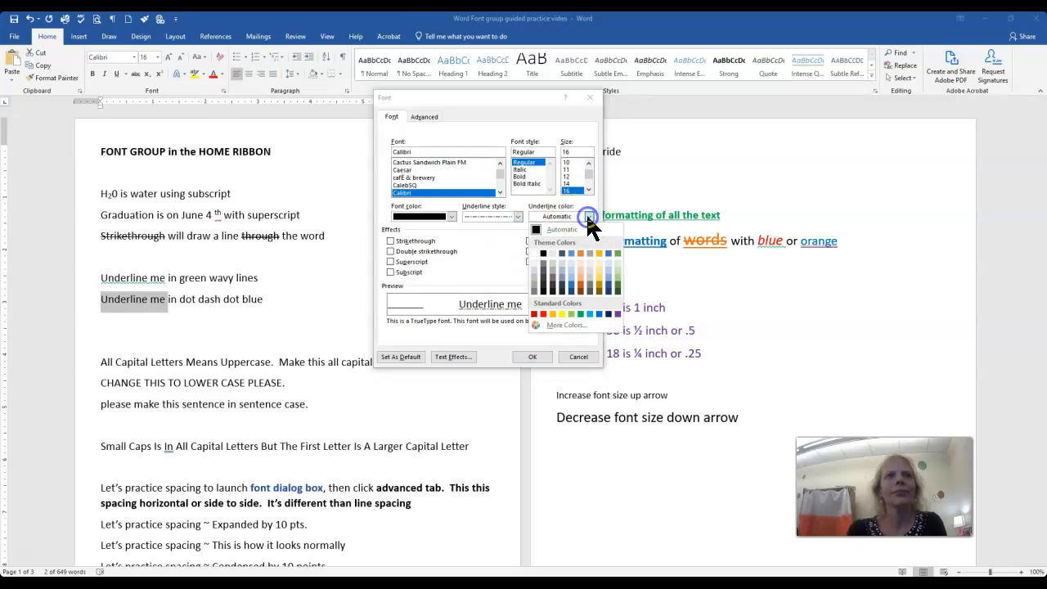
left_click(600, 312)
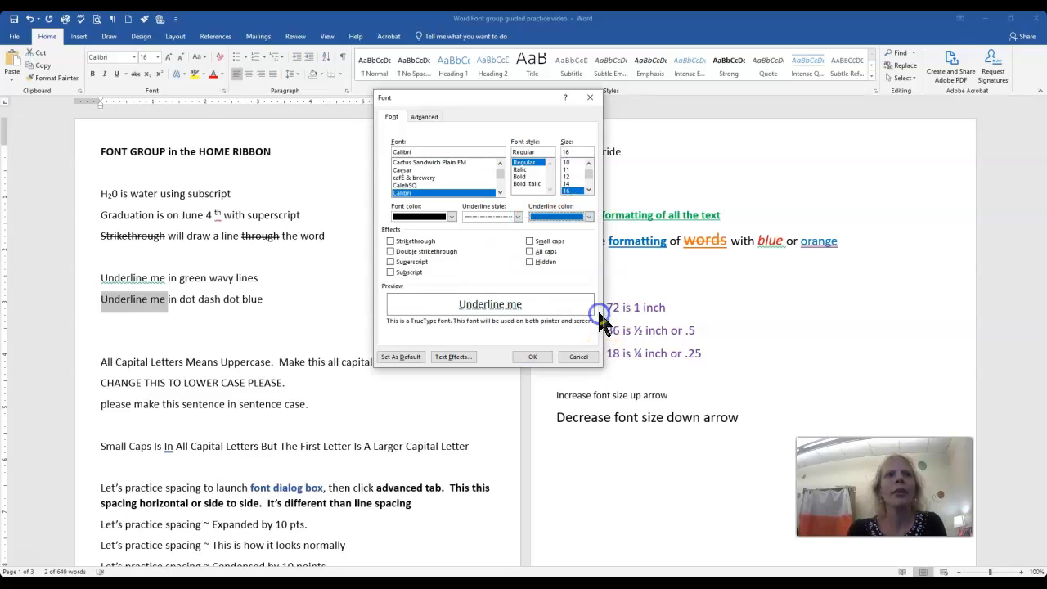
left_click(528, 359)
left_click(487, 389)
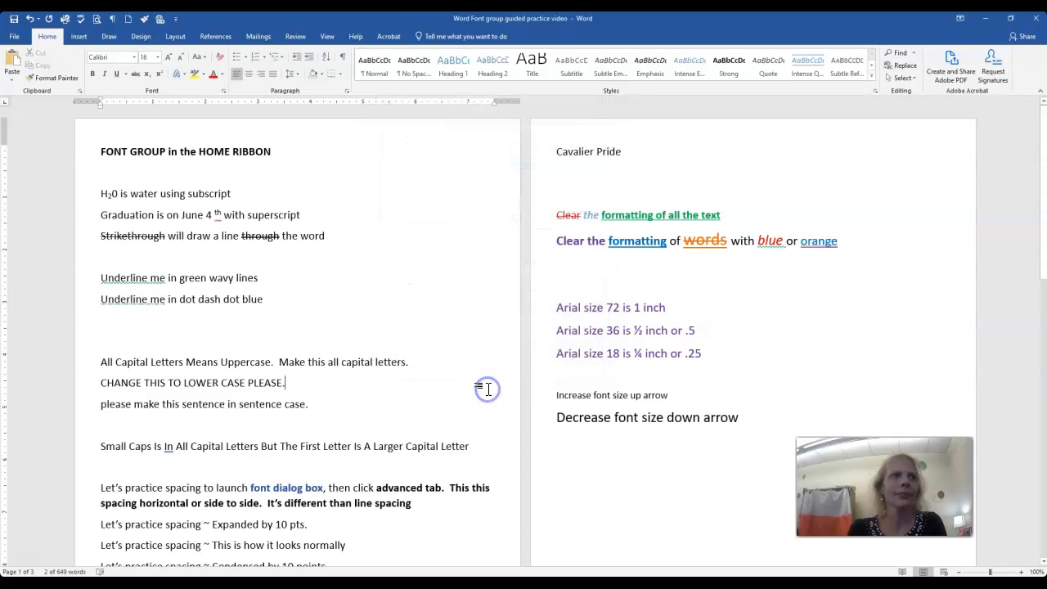
Change the line "All Capital Letters Means Uppercase. Make this all capital letters." to UPPERCASE.
scroll(486, 391, "down", 1)
left_click(160, 364)
scroll(158, 362, "down", 2)
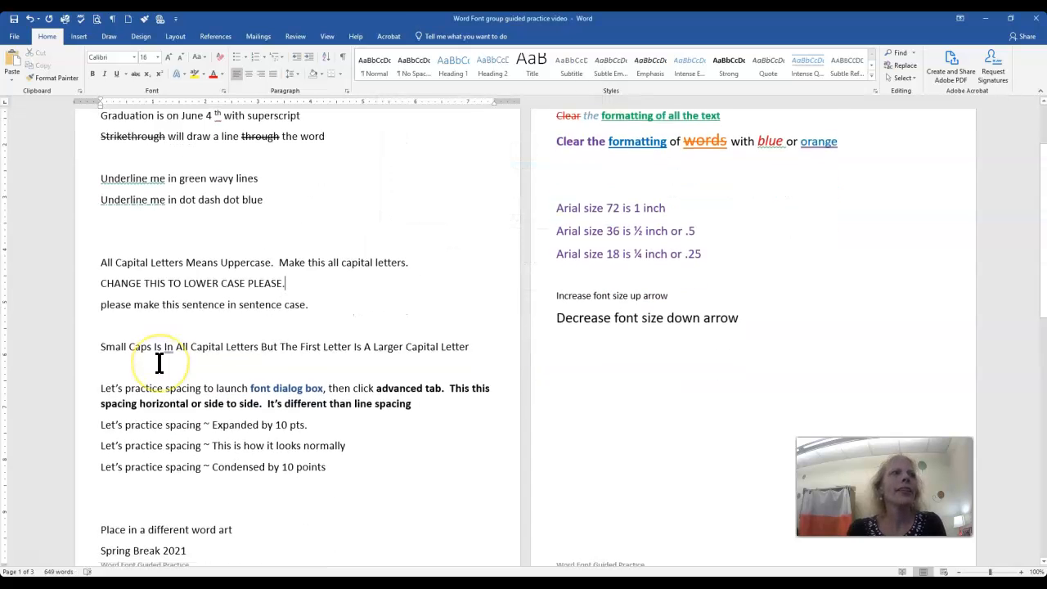
left_click(94, 242)
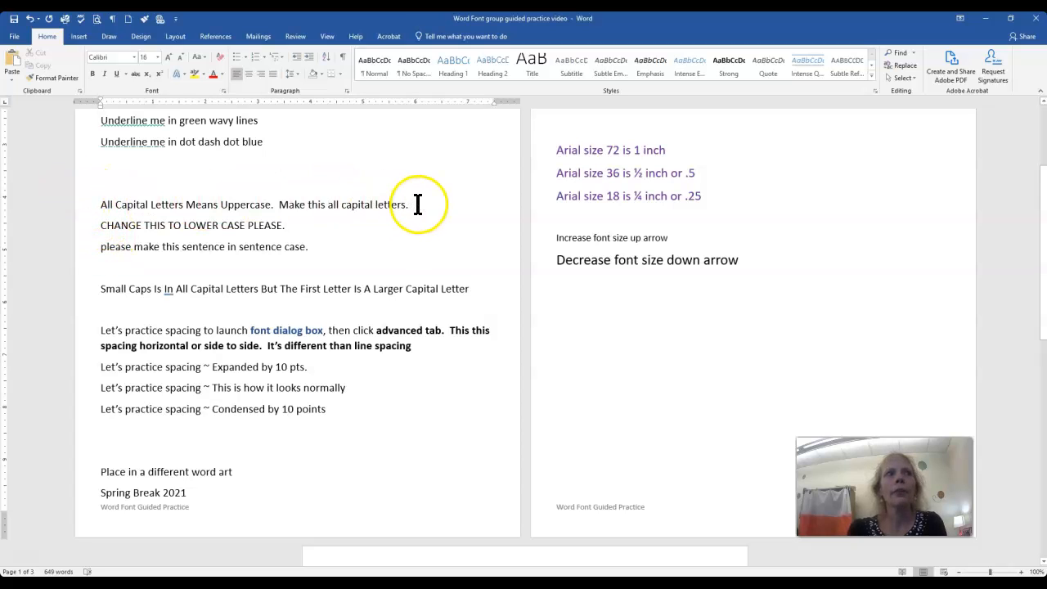
left_click_drag(409, 204, 90, 203)
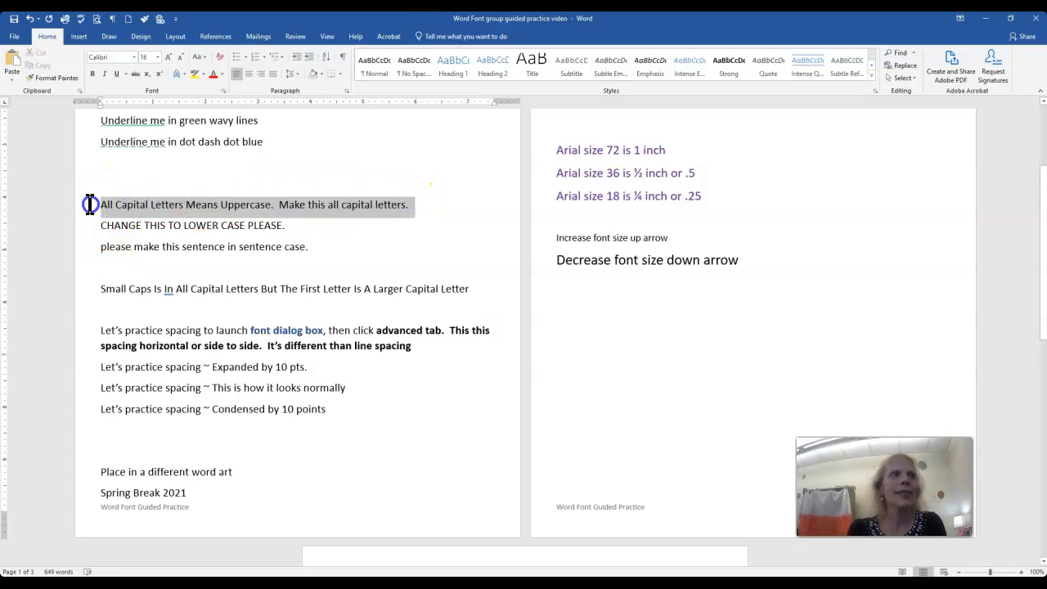
left_click(204, 58)
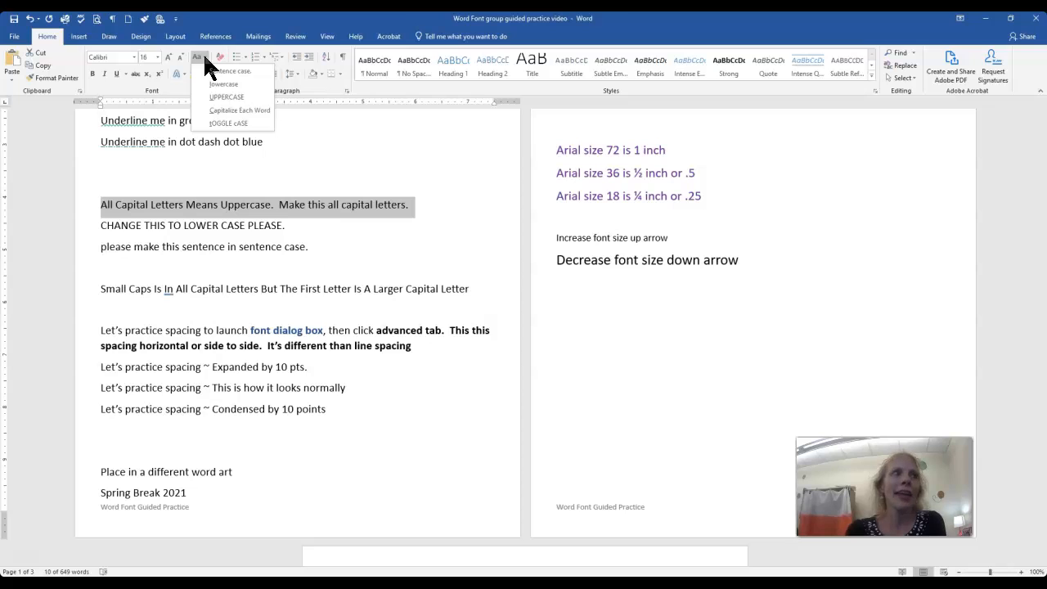
left_click(226, 98)
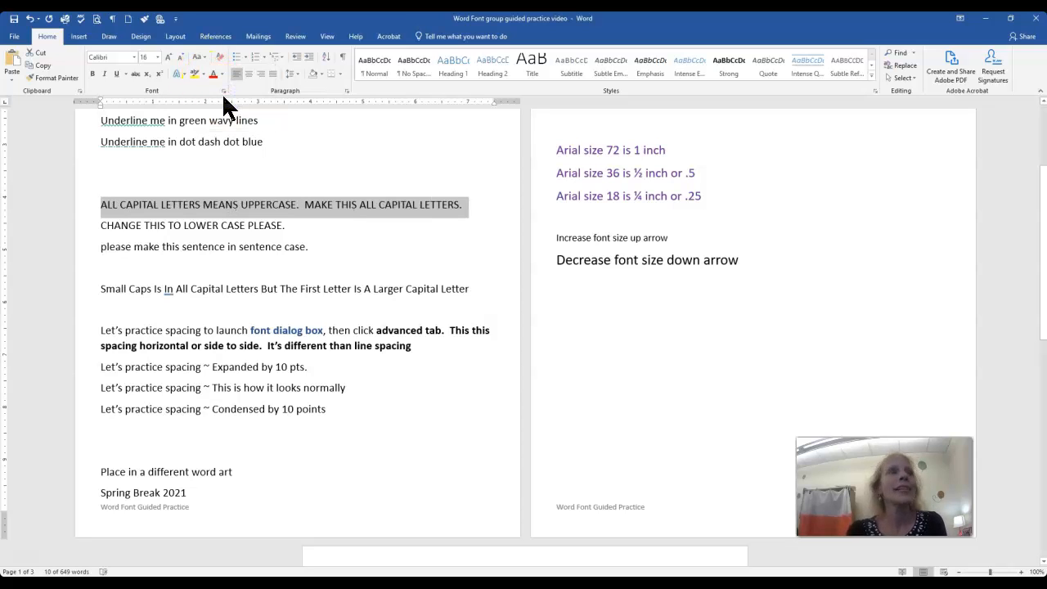
Change the line "CHANGE THIS TO LOWER CASE PLEASE." to lowercase.
left_click_drag(309, 230, 88, 235)
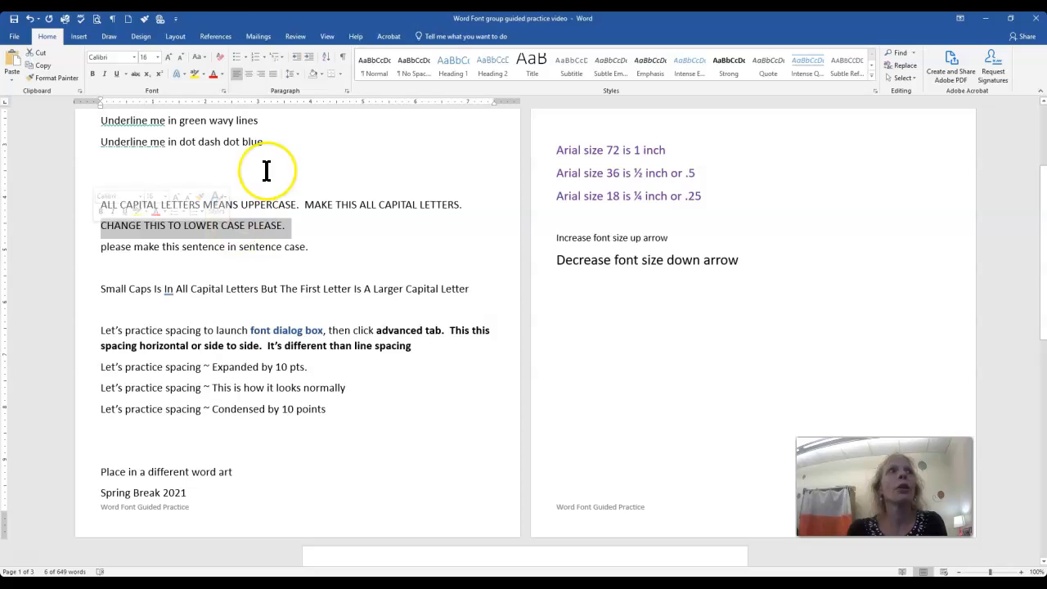
left_click(205, 57)
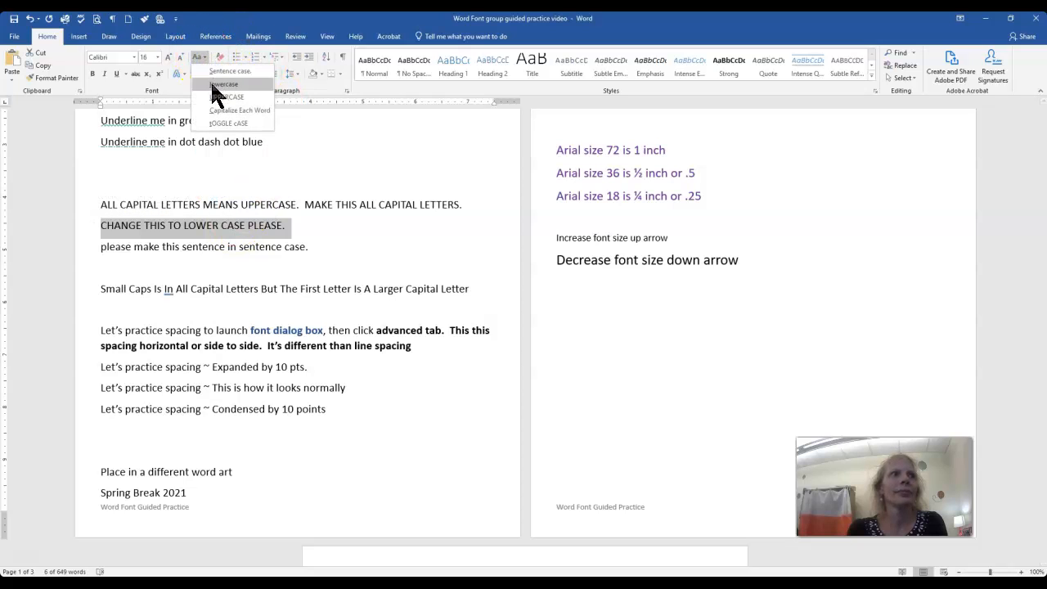
left_click(217, 85)
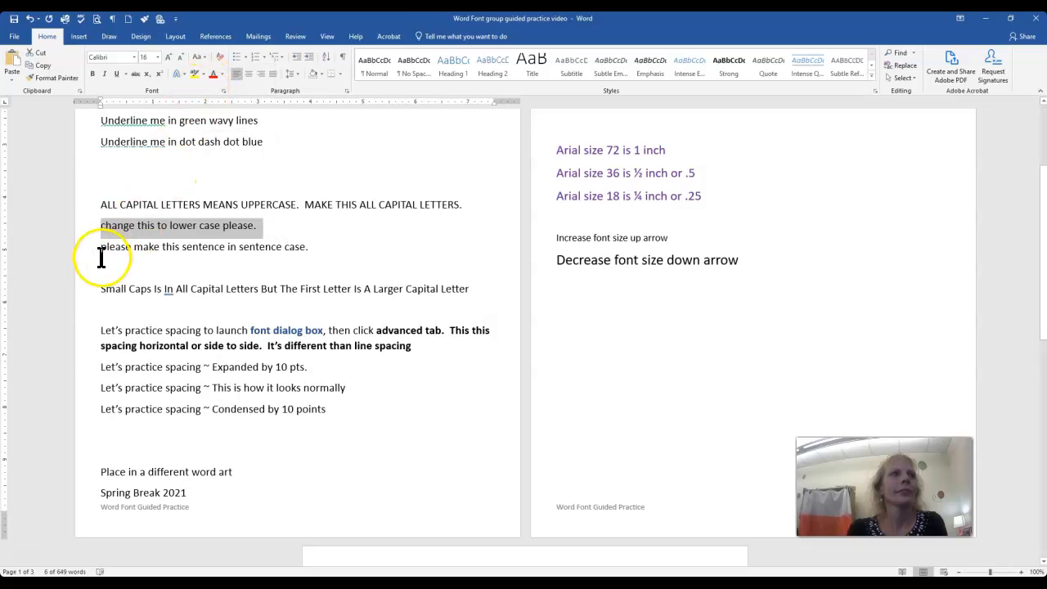
Change the line "please make this sentence in sentence case." to Sentence case.
left_click_drag(308, 247, 99, 253)
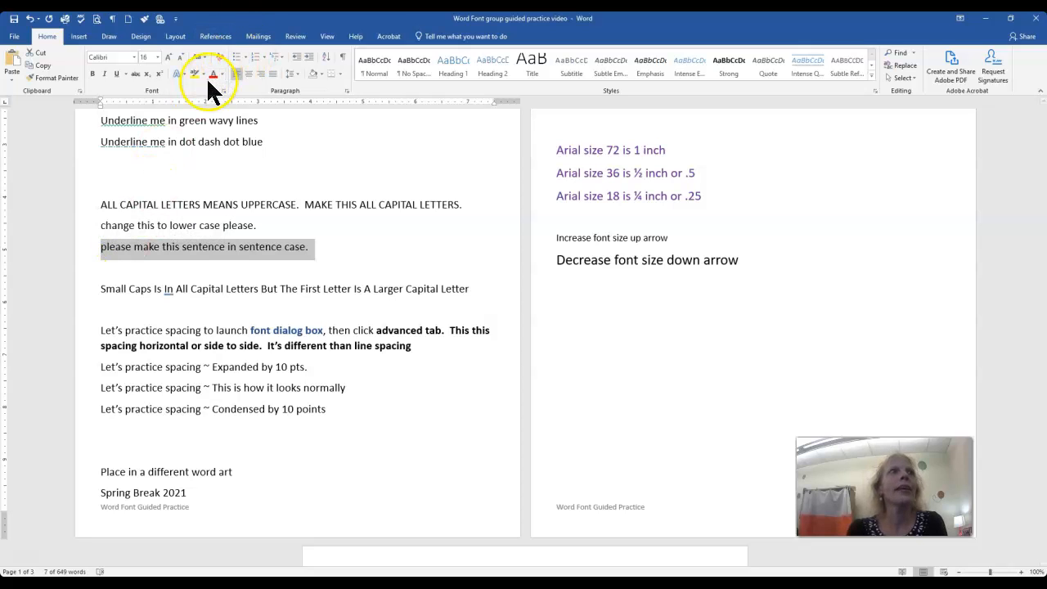
left_click(200, 57)
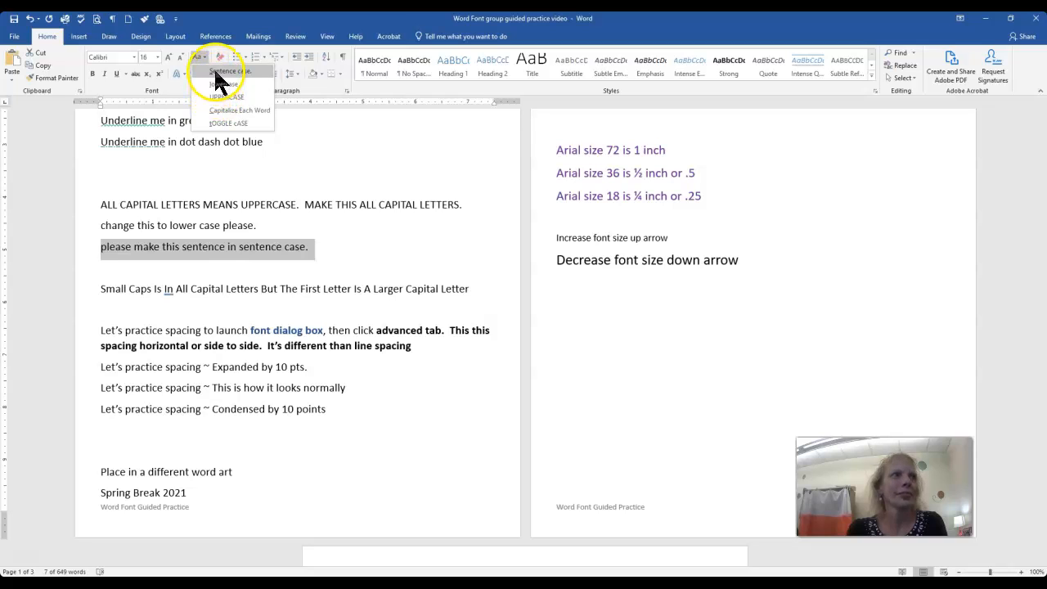
left_click(214, 70)
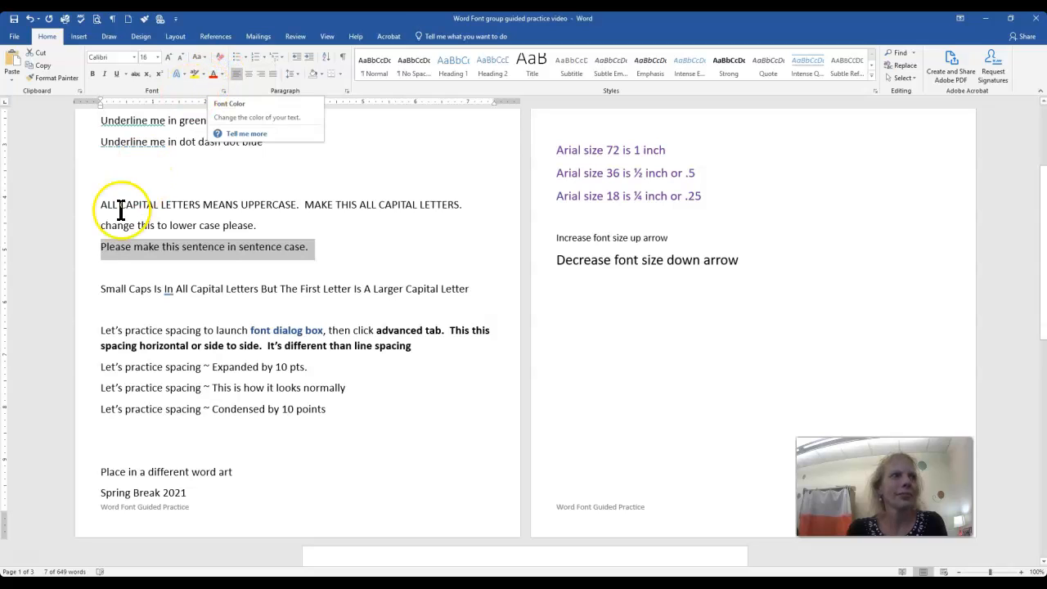
left_click(119, 270)
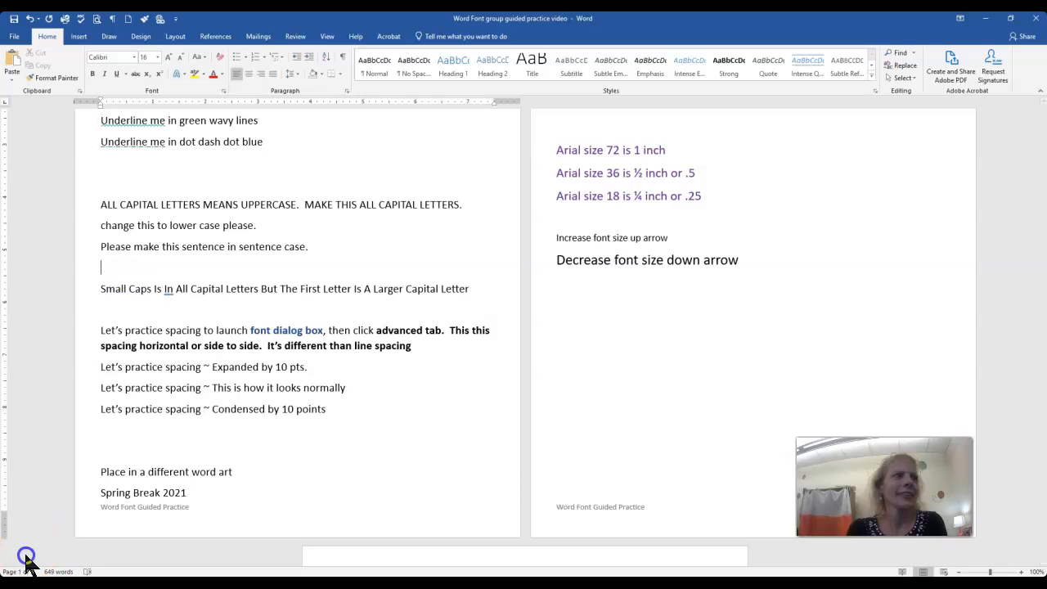
Duplicate the "Small Caps Is In All Capital Letters" line onto the line directly below it.
left_click(87, 295)
key("ctrl+c")
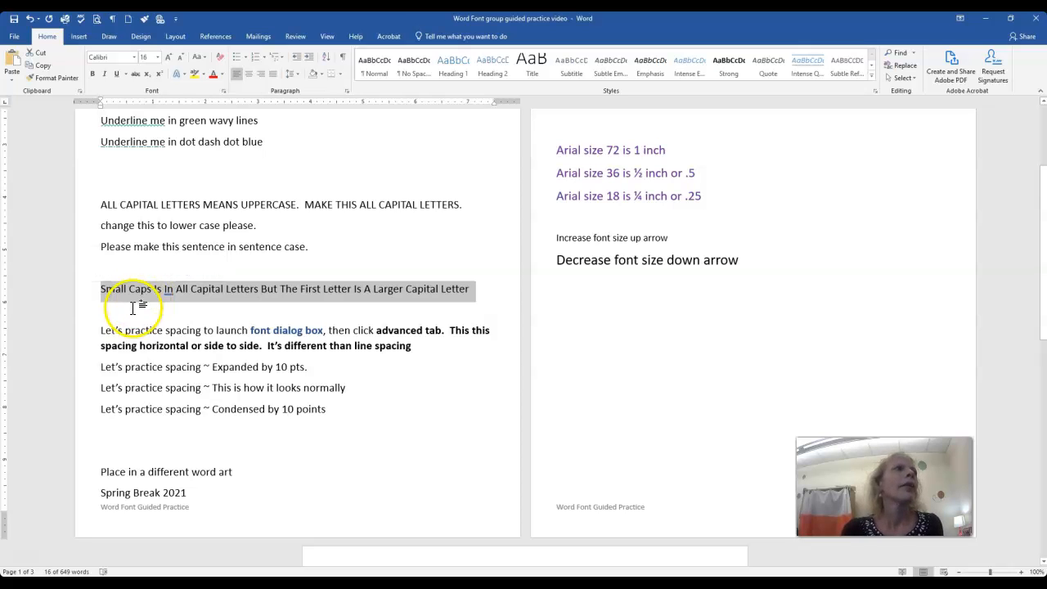
left_click(135, 304)
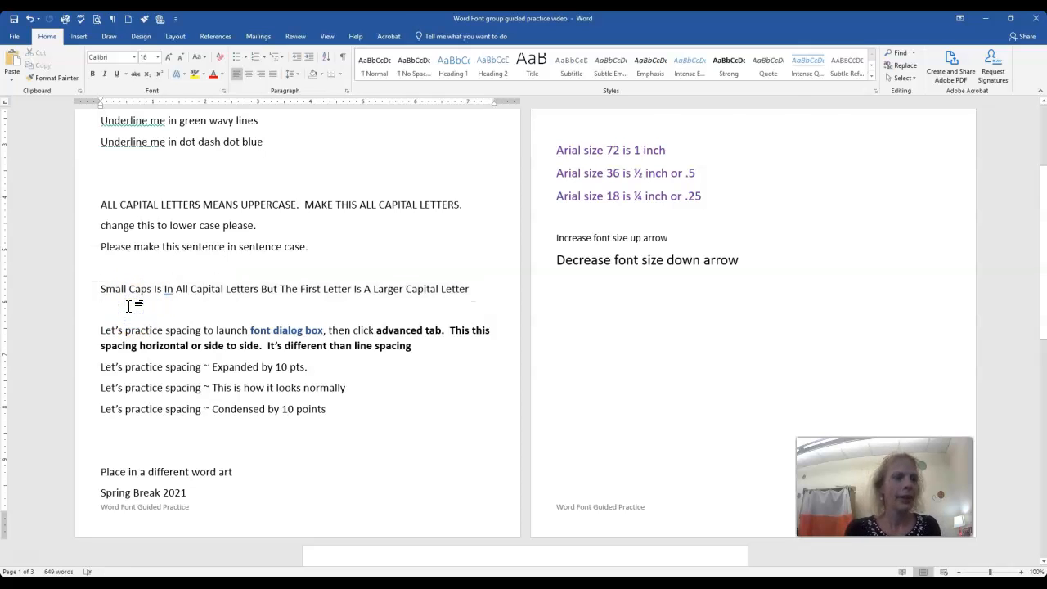
key("ctrl+v")
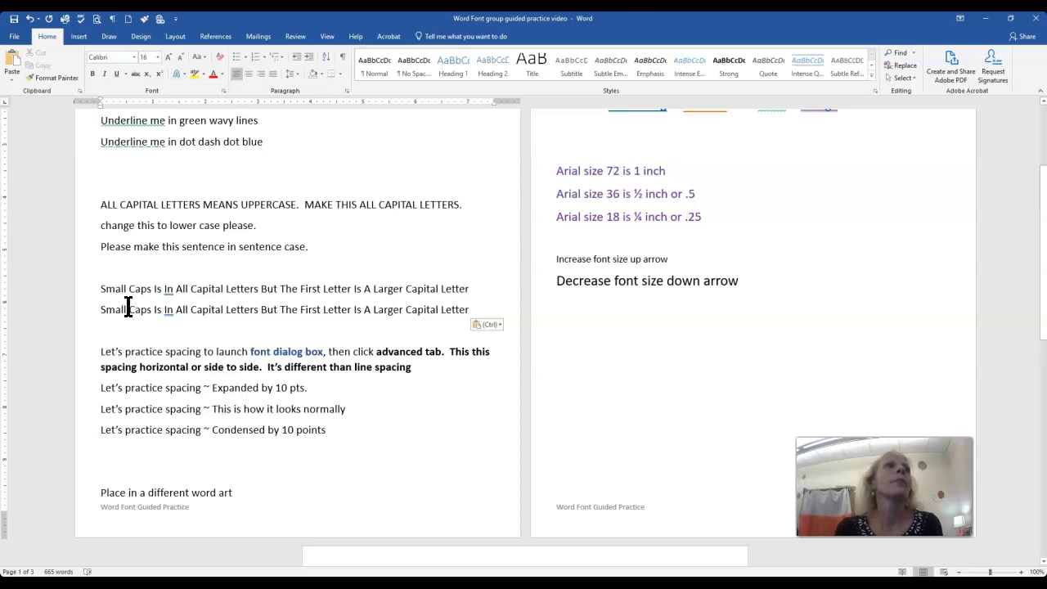
Apply the Small caps font effect to the first "Small Caps Is In All Capital Letters" line.
left_click_drag(98, 289, 472, 301)
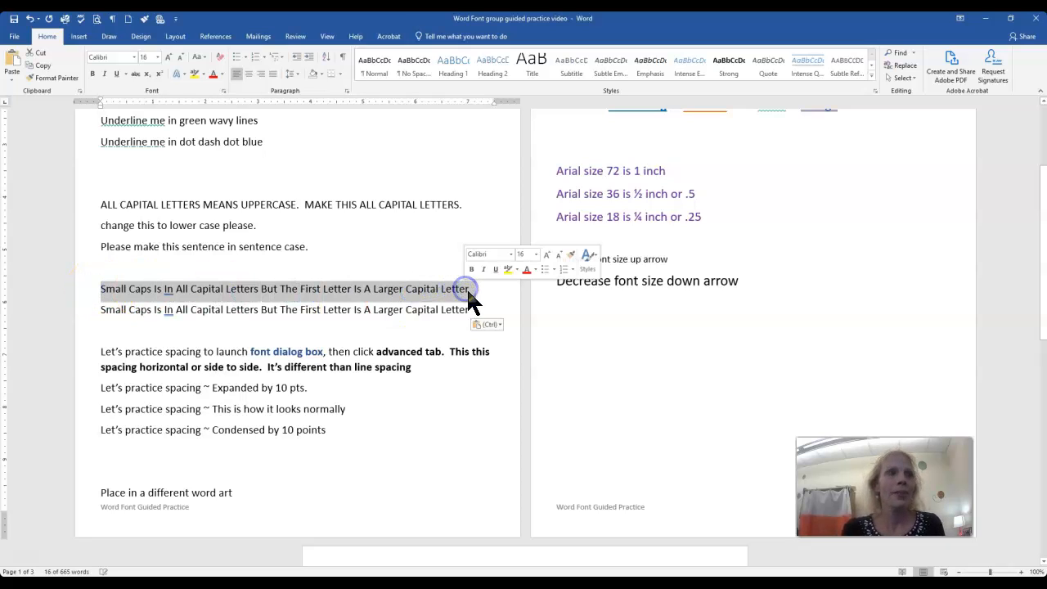
left_click(224, 91)
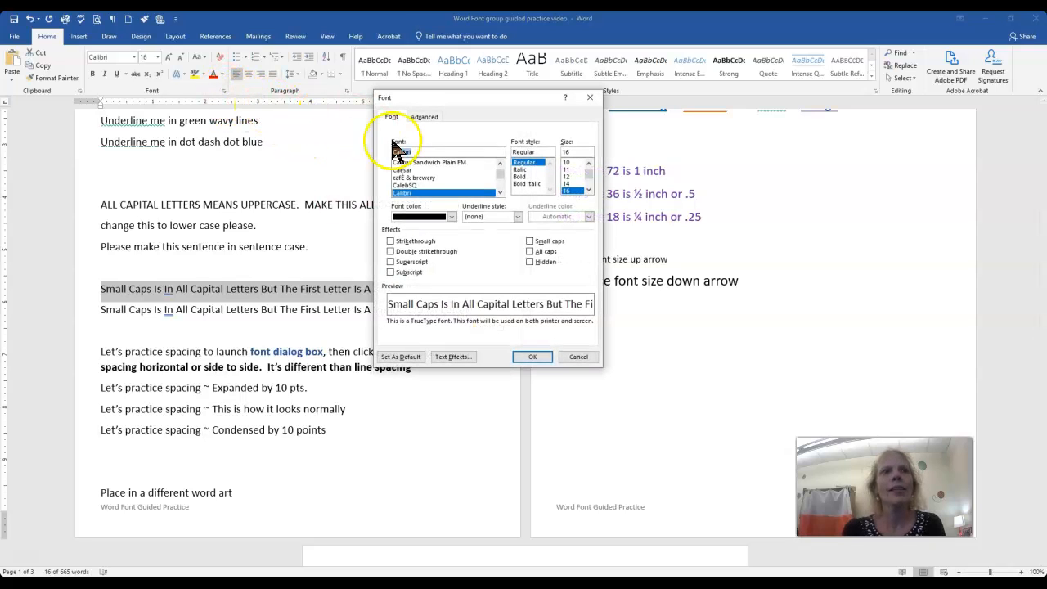
left_click(531, 241)
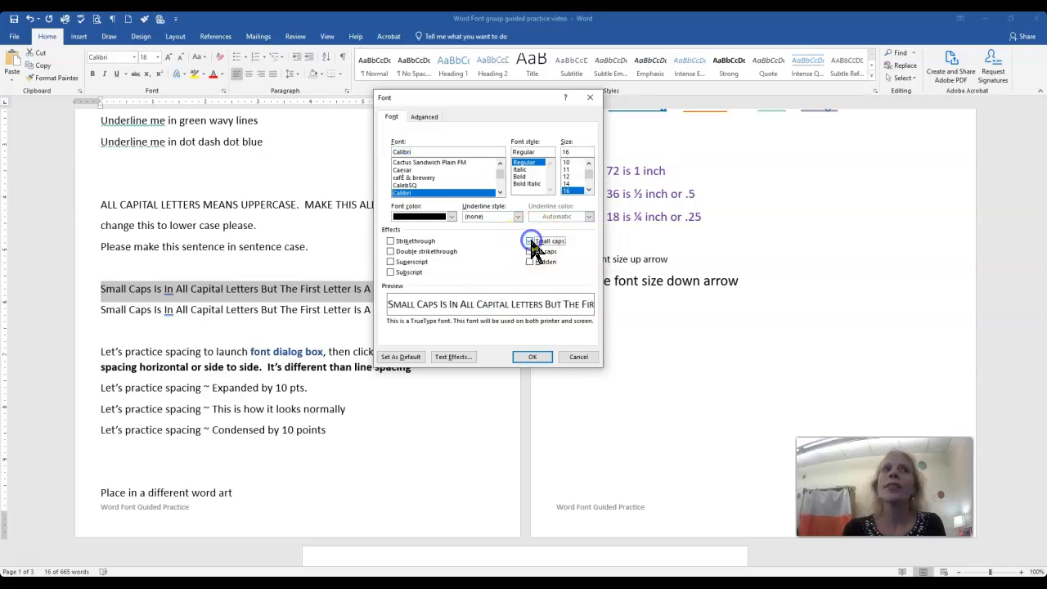
left_click(534, 357)
Change the duplicated "Small Caps Is In All Capital Letters" line to UPPERCASE.
left_click_drag(463, 309, 99, 311)
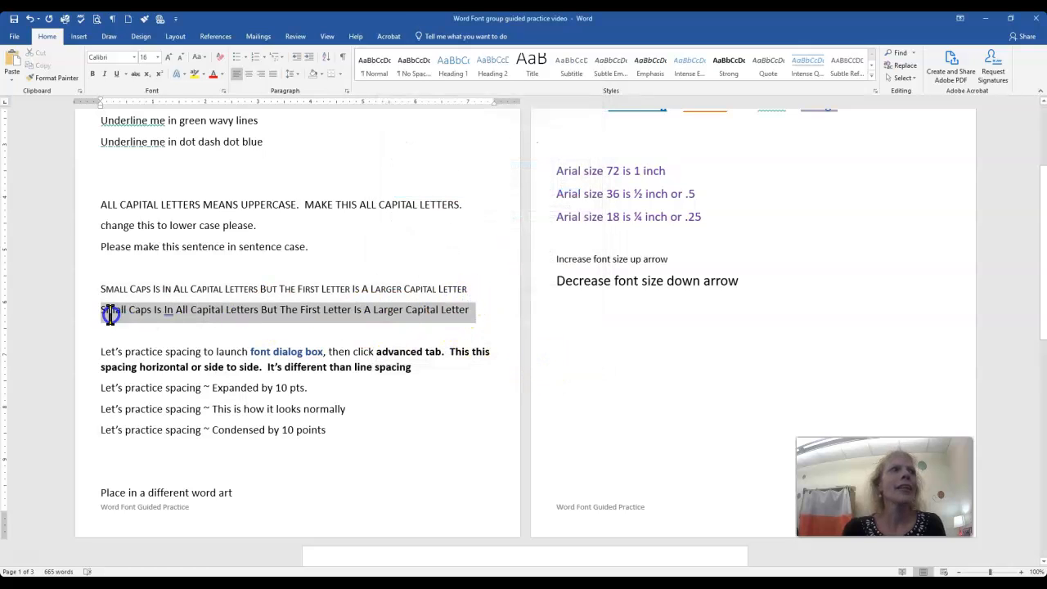
left_click(203, 57)
left_click(208, 97)
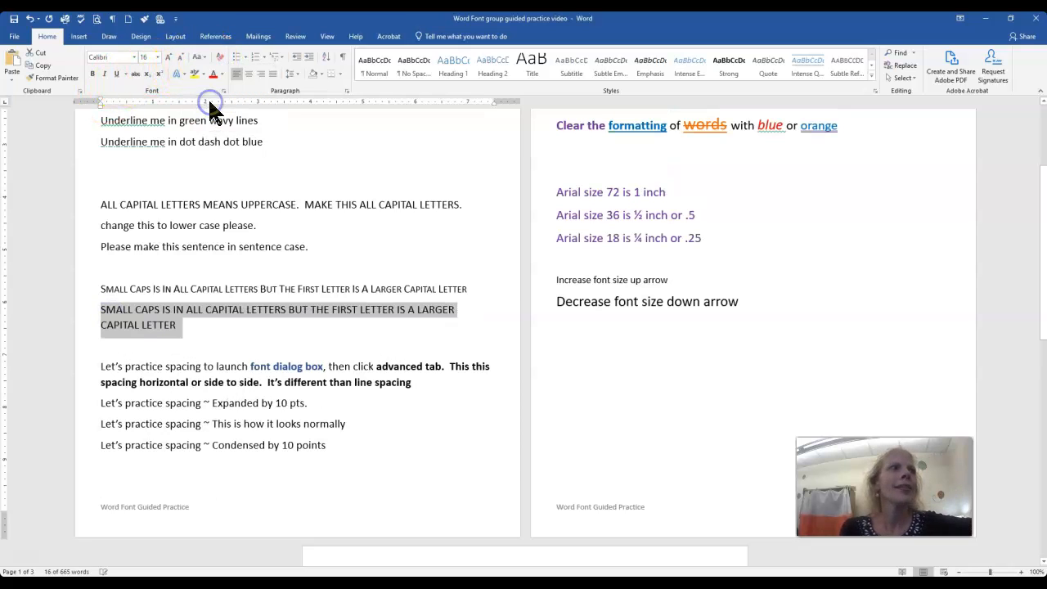
left_click(214, 332)
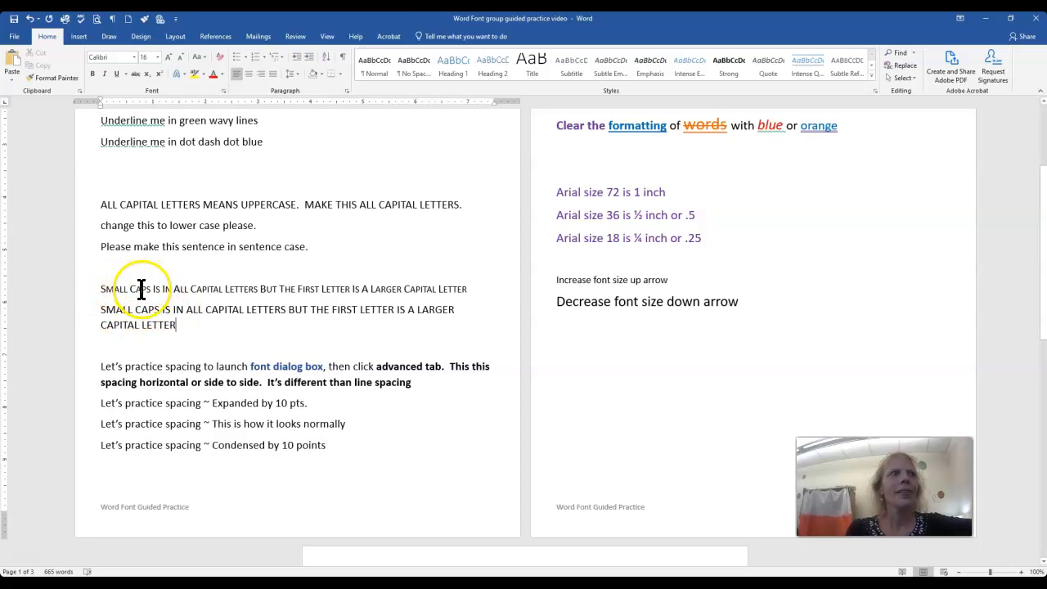
Highlight the initial letters of "Letters", "But" and "The" in the small caps line in yellow.
left_click_drag(226, 288, 268, 289)
left_click(197, 75)
left_click(196, 74)
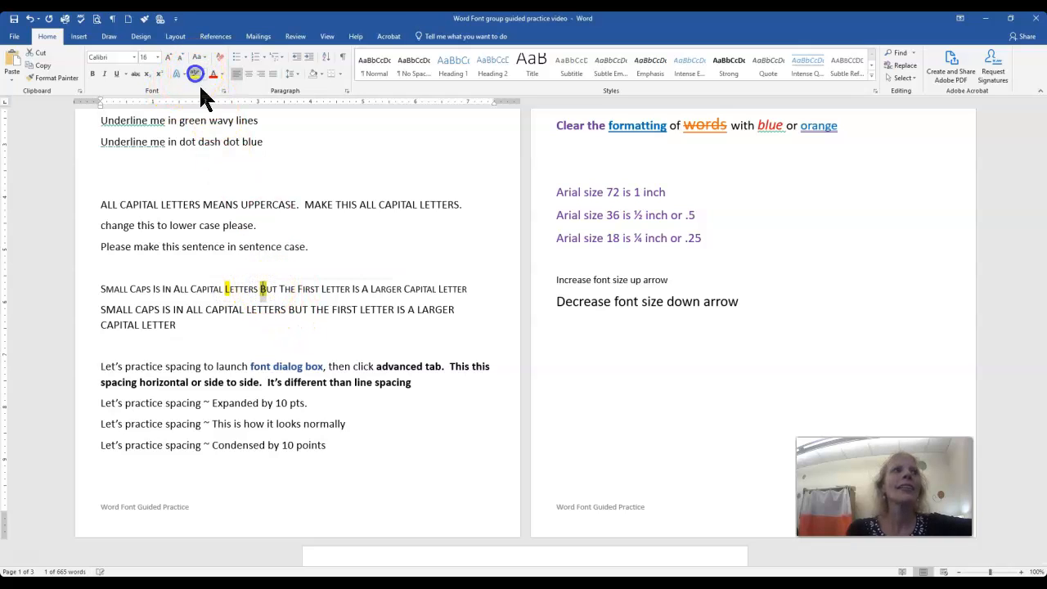
left_click_drag(279, 289, 284, 289)
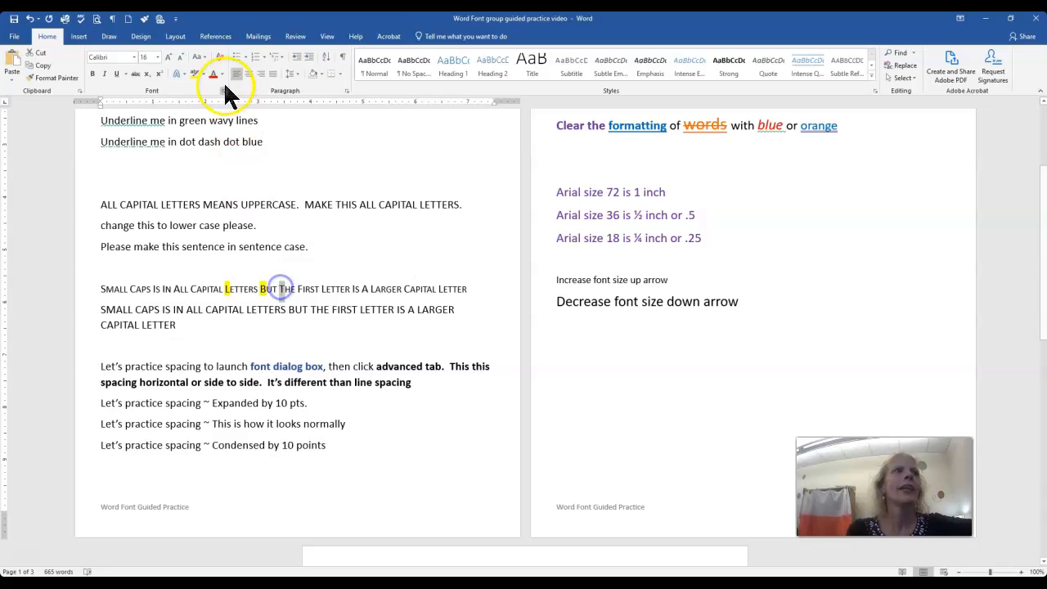
left_click(195, 74)
left_click(276, 296)
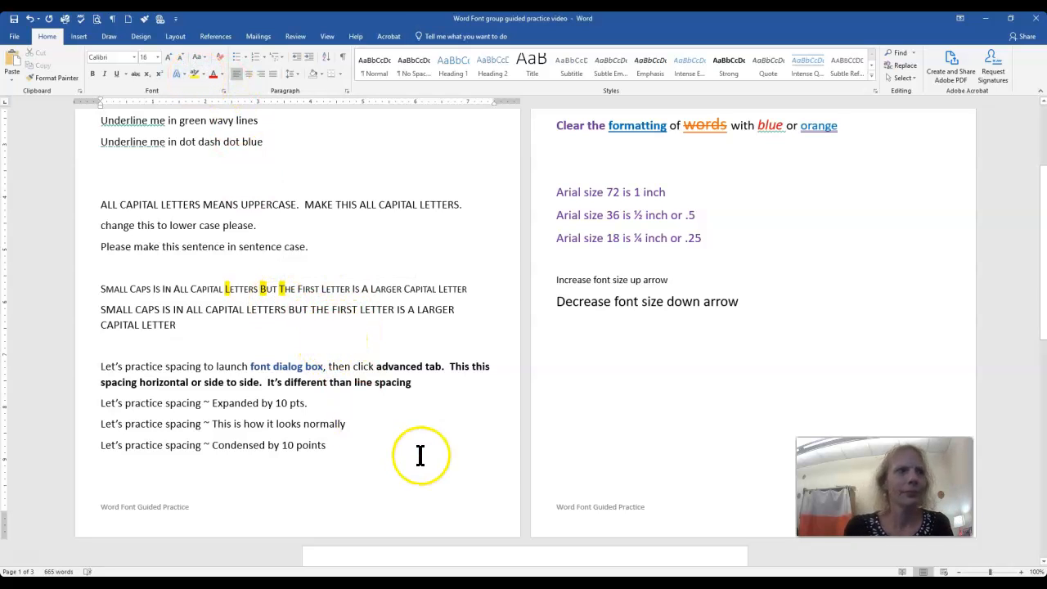
Choose Expanded character spacing for the line "Let's practice spacing ~ Expanded by 10 pts.".
scroll(419, 454, "down", 1)
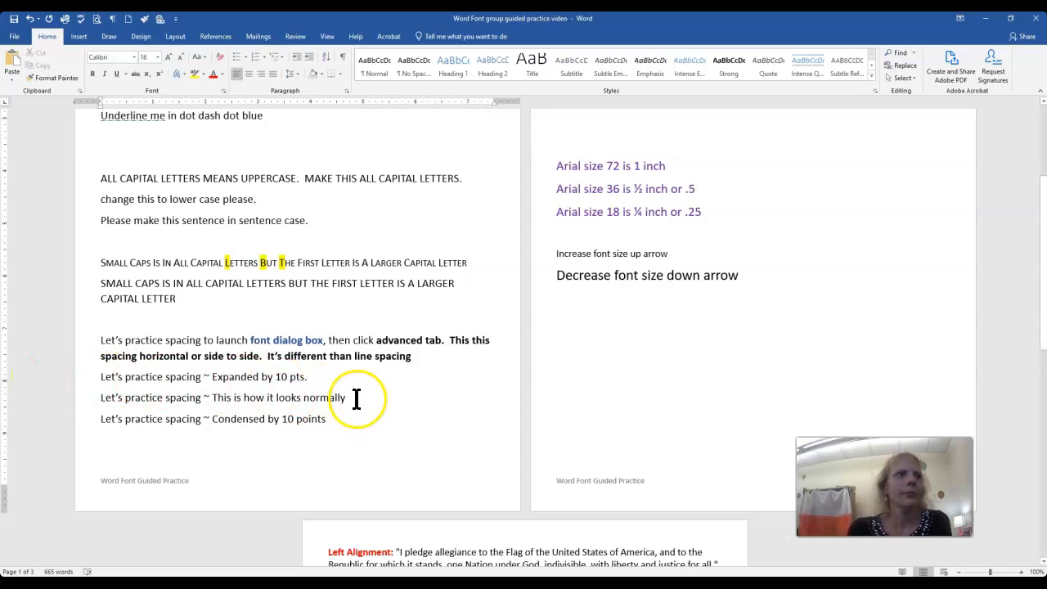
left_click(327, 376)
left_click_drag(159, 377, 93, 385)
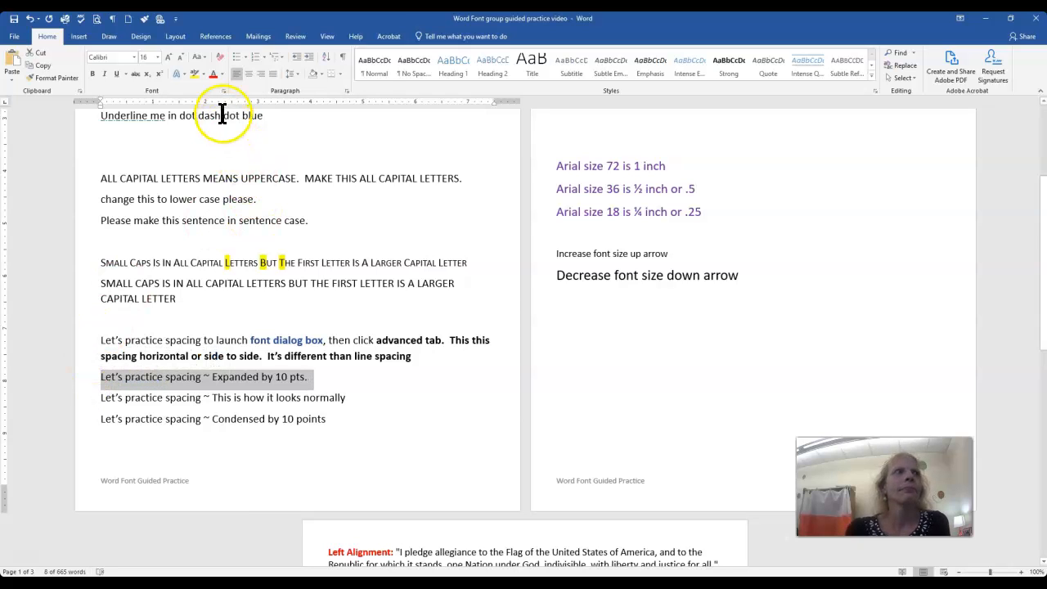
left_click(223, 91)
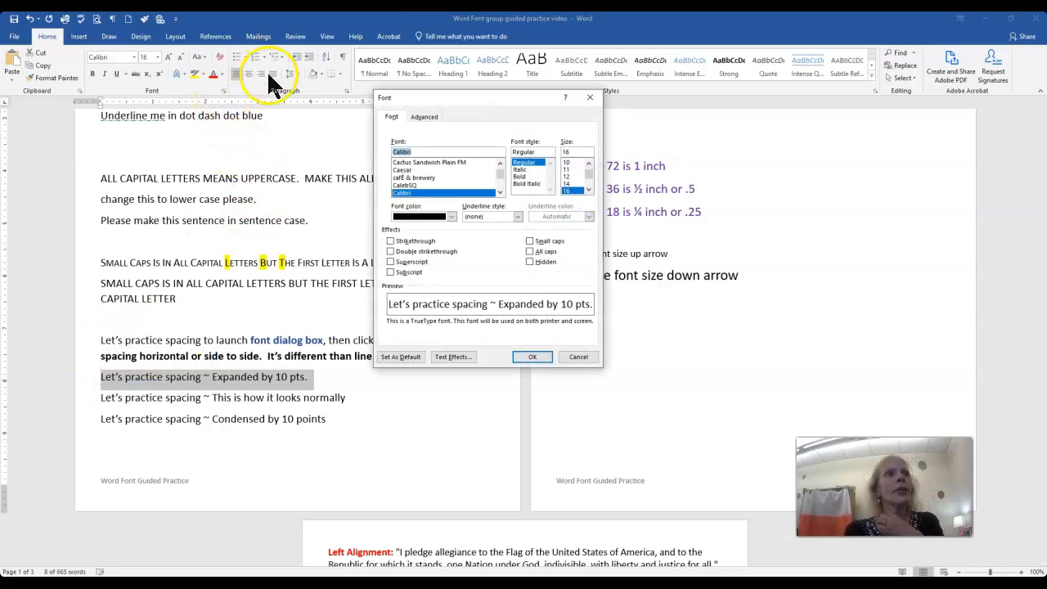
left_click(424, 117)
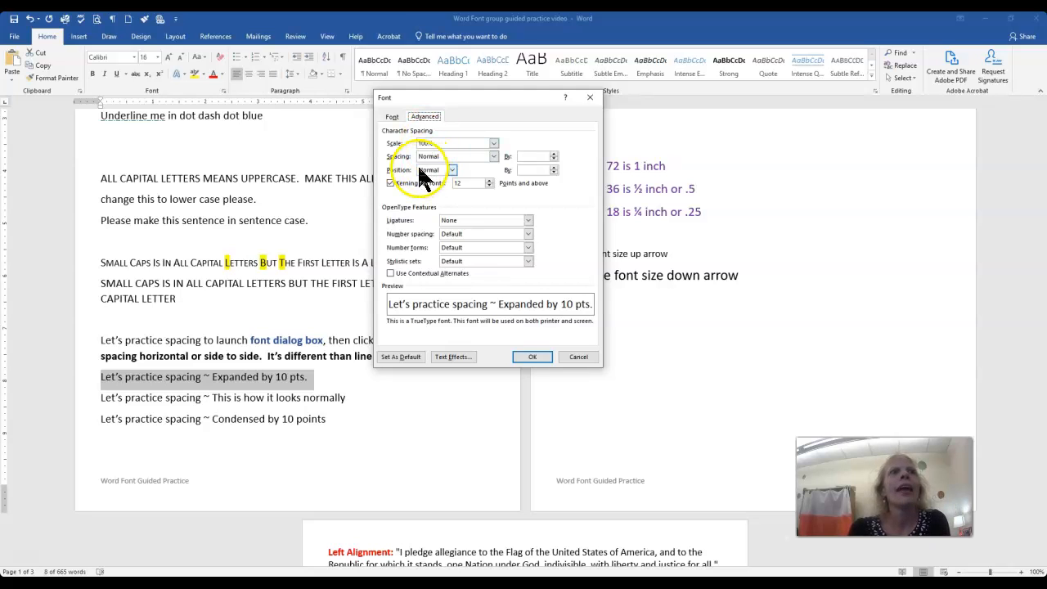
left_click(494, 145)
left_click(494, 145)
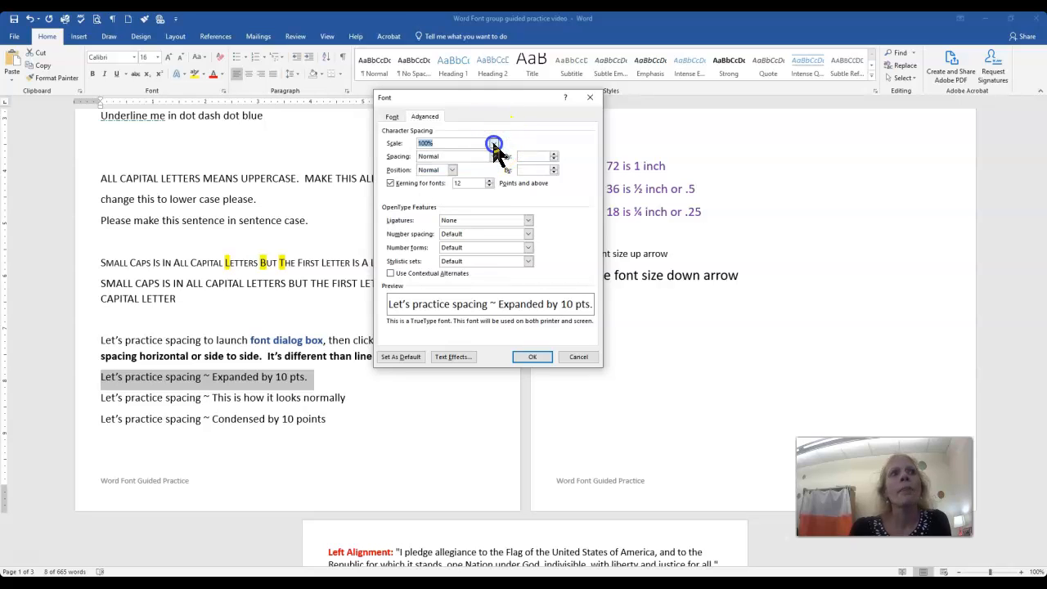
left_click(494, 157)
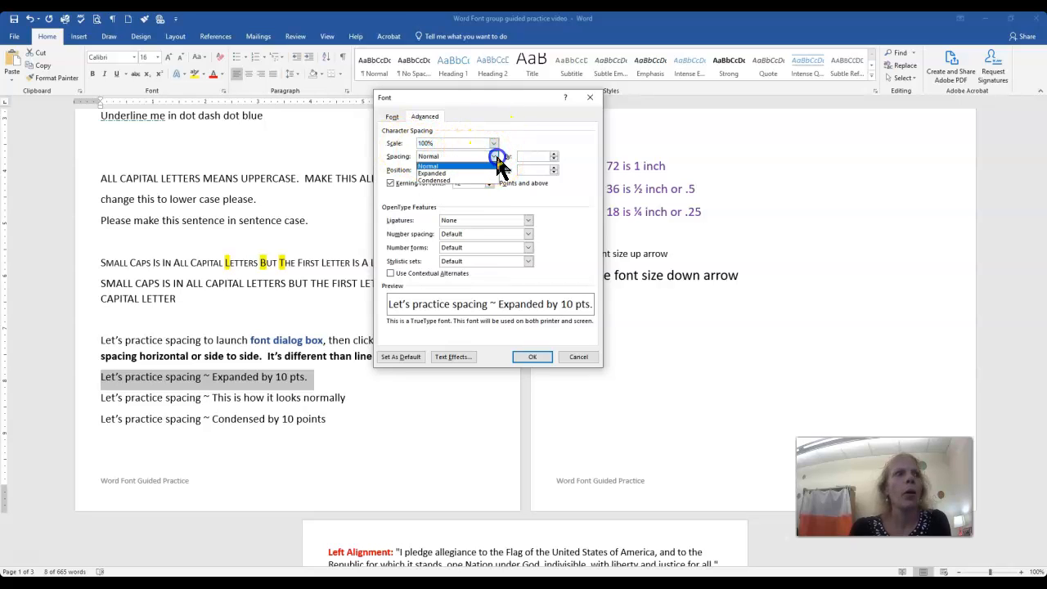
left_click(480, 173)
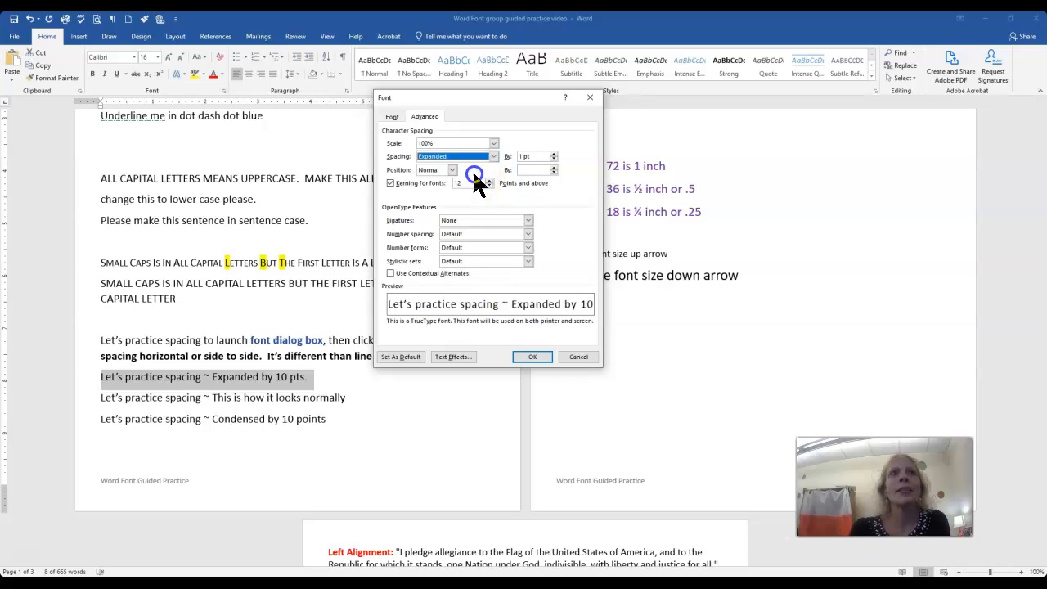
Set the expanded spacing amount to 4 pt and apply it to the selected line.
left_click(555, 154)
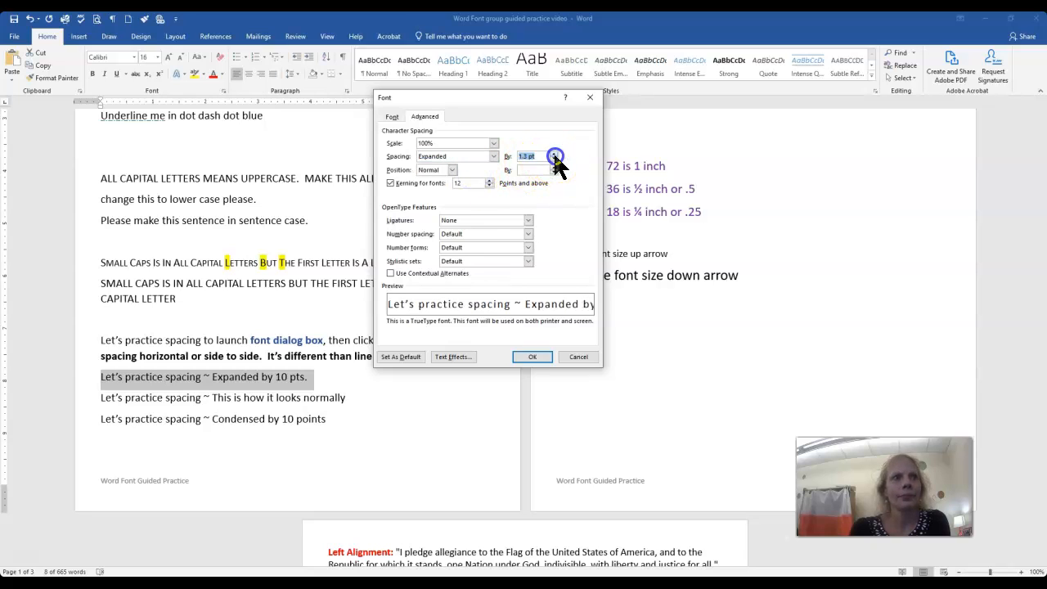
left_click(555, 154)
left_click(554, 154)
left_click(554, 159)
left_click(554, 159)
left_click(554, 159)
left_click(554, 159)
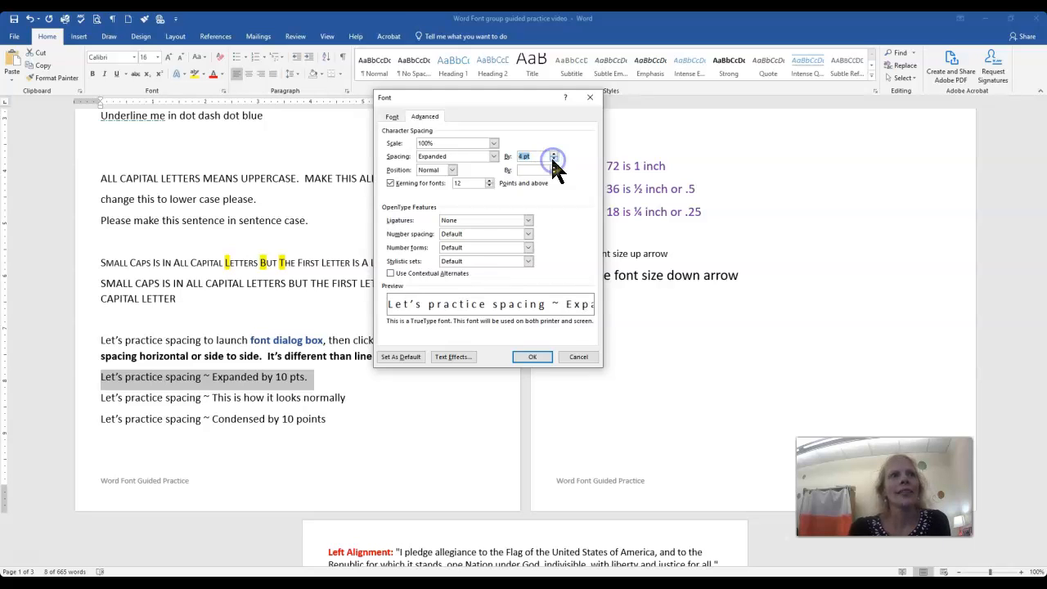
left_click(540, 358)
Replace the number 10 with 2 in the line "Let's practice spacing ~ Condensed by 10 points".
left_click_drag(329, 418, 100, 426)
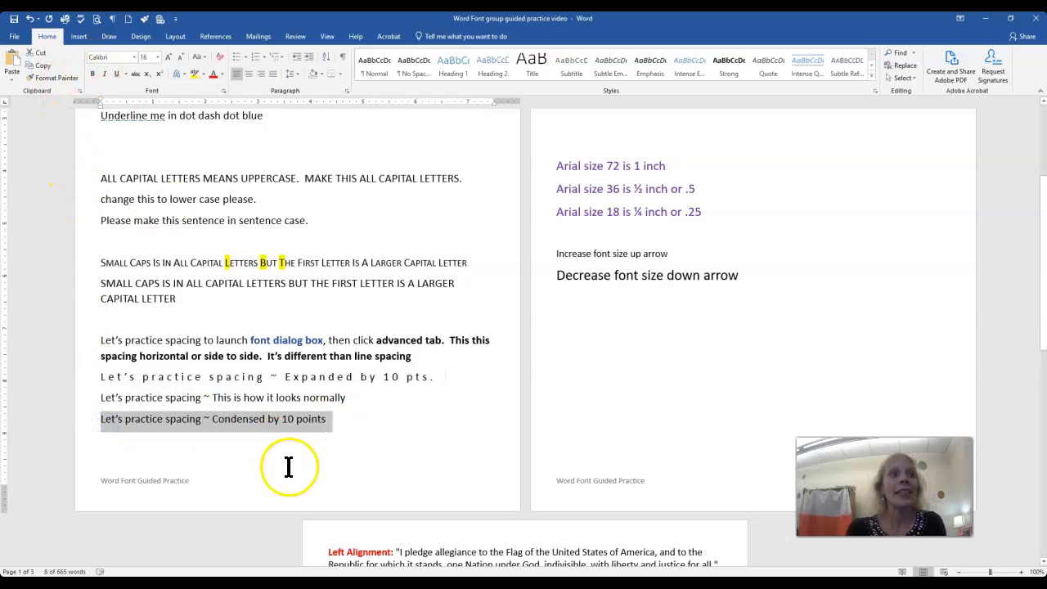
left_click(269, 420)
double_click(291, 419)
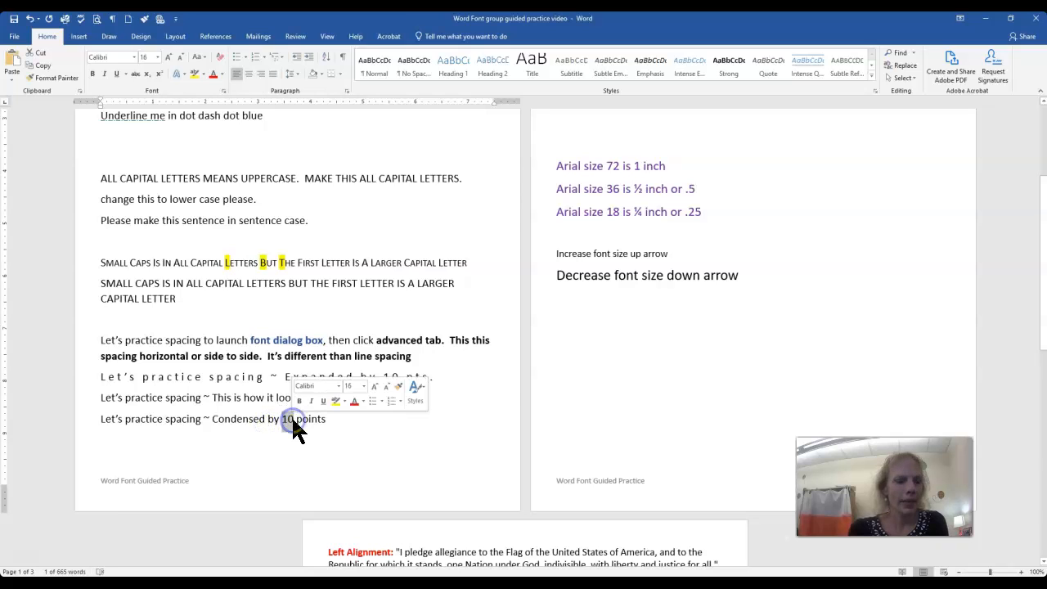
type("2")
Condense the character spacing of the line "Let's practice spacing ~ Condensed by 2 points" by 2 pt.
left_click_drag(323, 420, 101, 421)
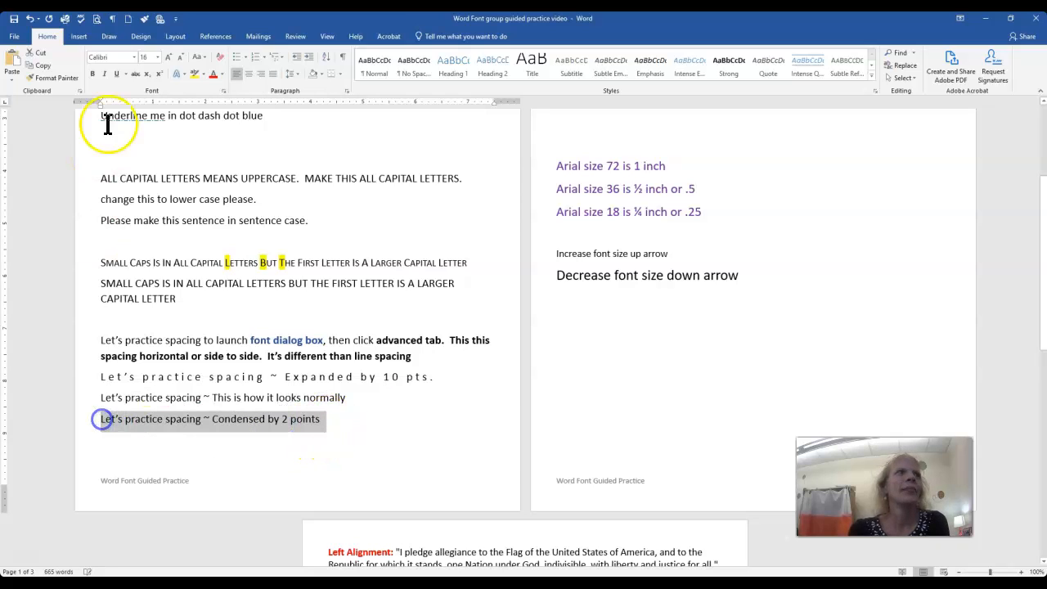
left_click(222, 91)
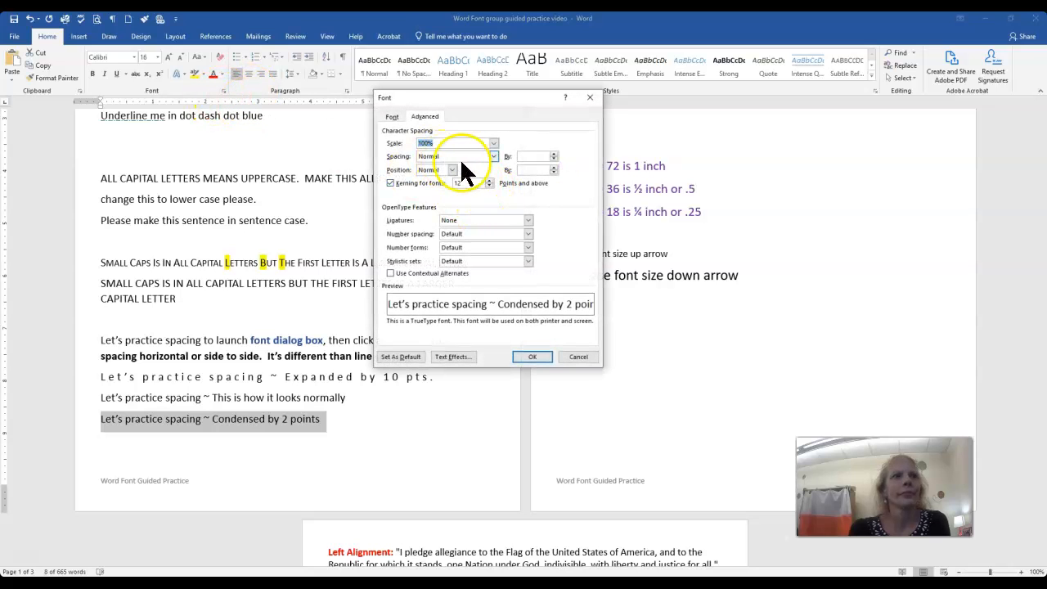
left_click(493, 156)
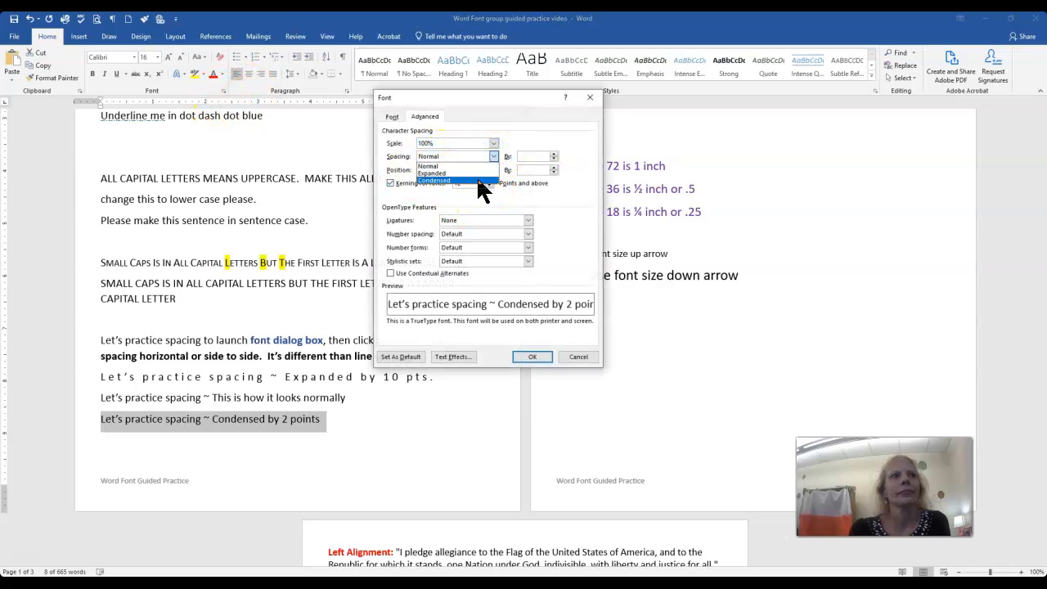
left_click(483, 180)
left_click_drag(533, 157, 514, 161)
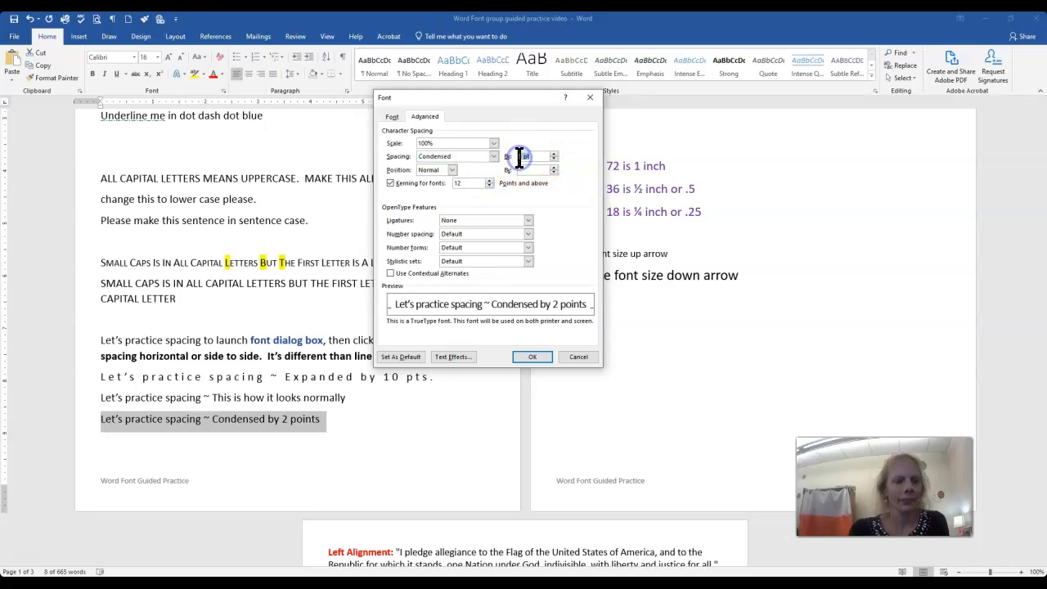
key("Return")
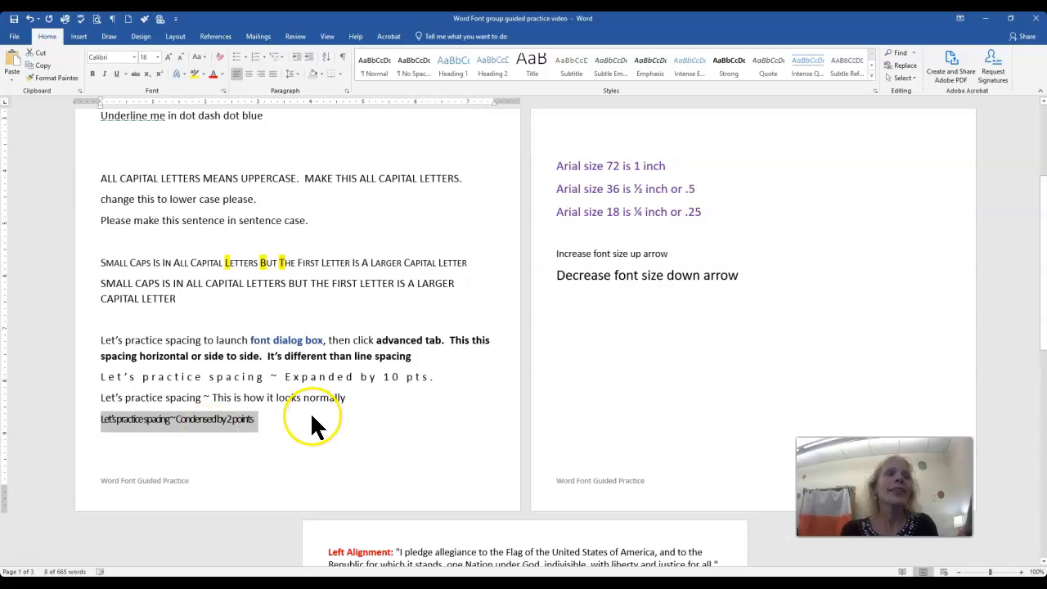
Reduce the condensed character spacing of the line "Let's practice spacing ~ Condensed by 2 points" to 1 pt.
left_click(241, 427)
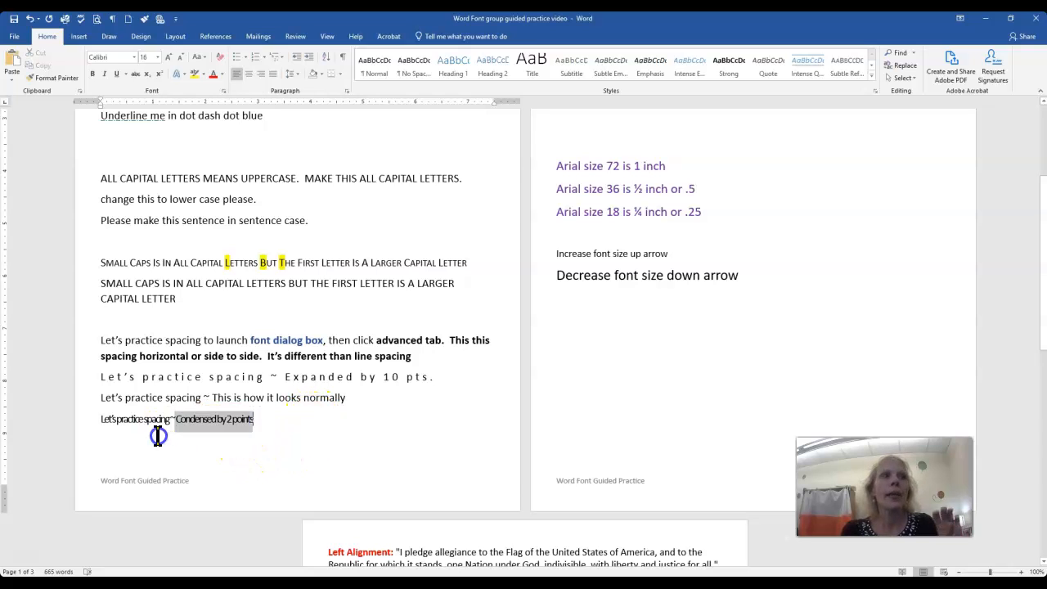
left_click(96, 418)
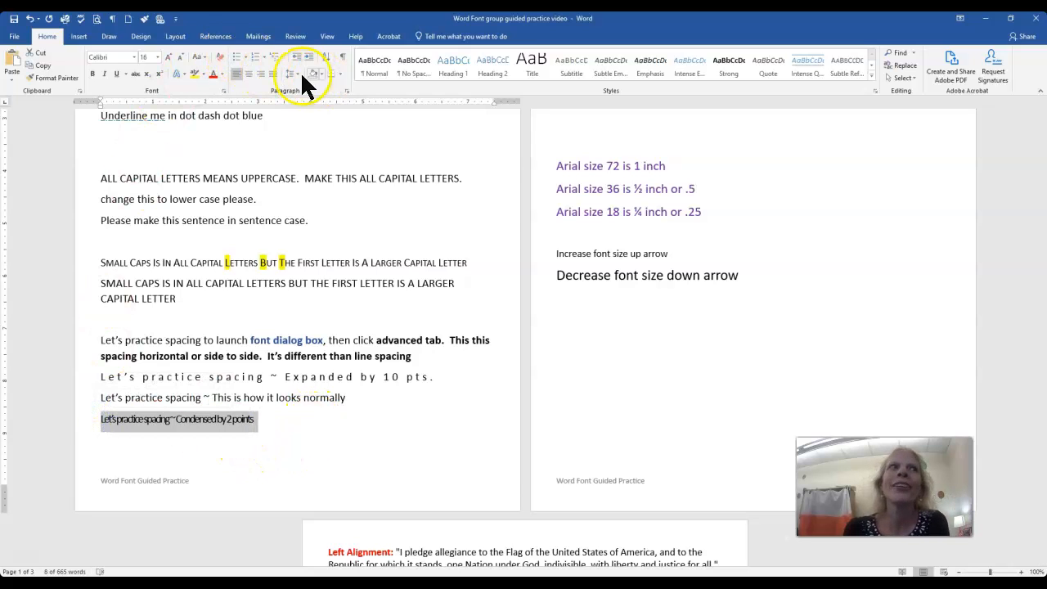
left_click(223, 91)
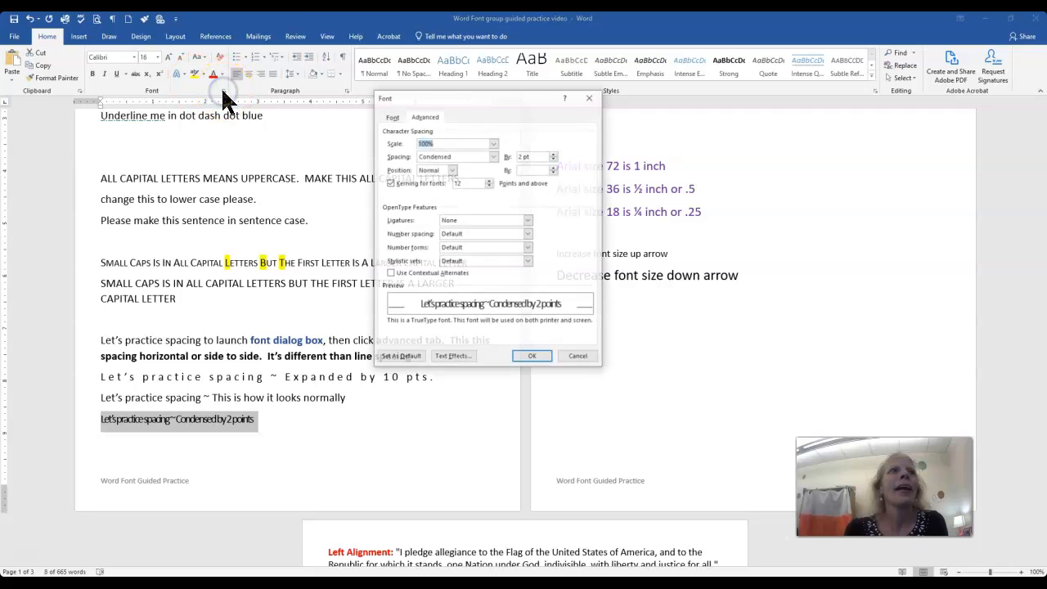
left_click(519, 157)
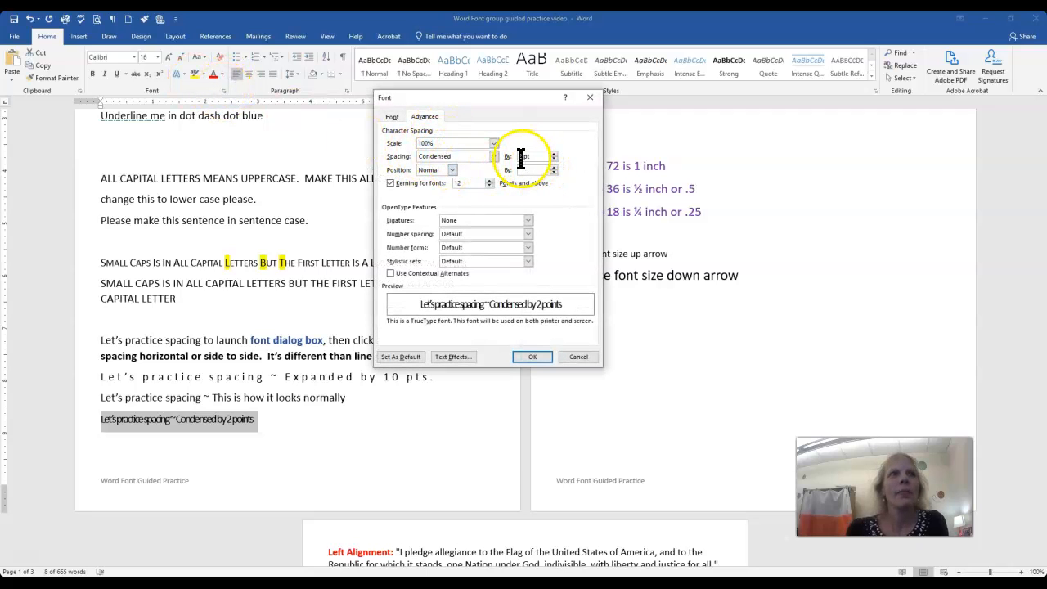
left_click(532, 357)
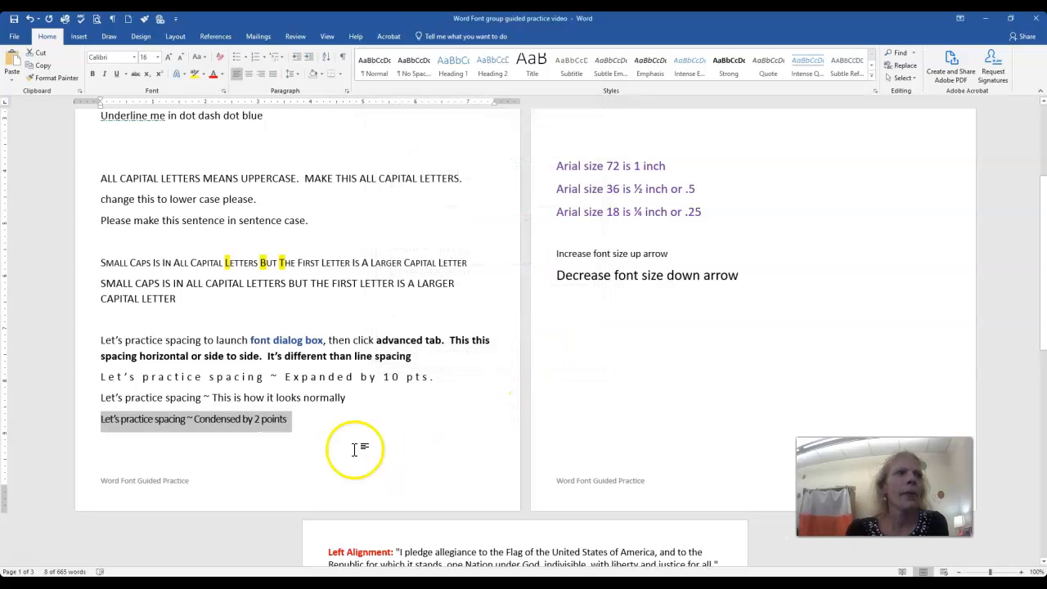
Replace the number 2 with 1 in the line "Let's practice spacing ~ Condensed by 2 points".
left_click(256, 419)
double_click(257, 419)
type("1")
left_click(410, 446)
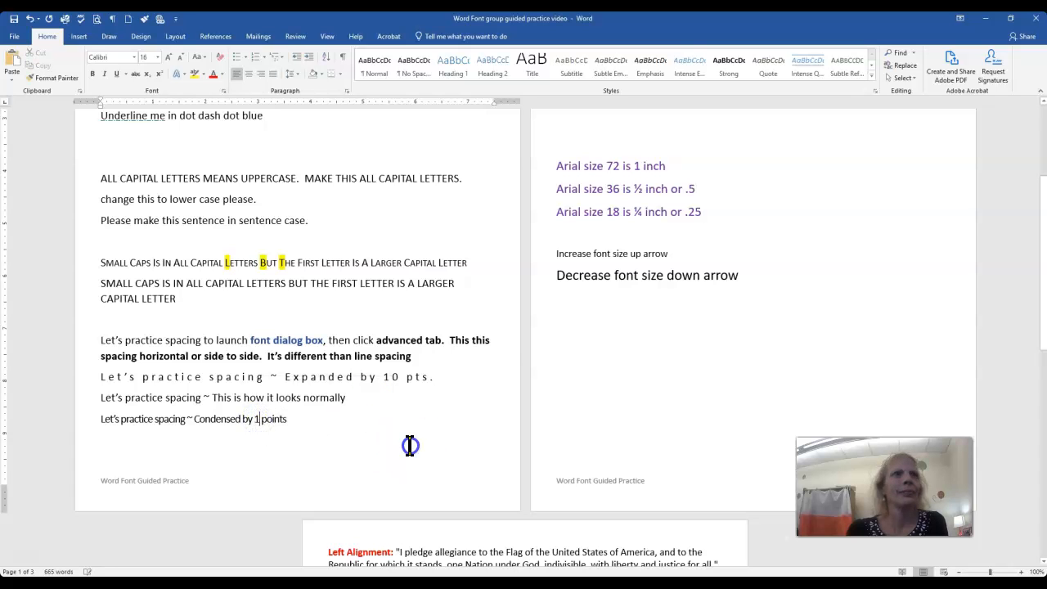
Apply the solid gray beveled text effect to the line "Spring Break 2021" on the second page.
scroll(422, 445, "up", 4)
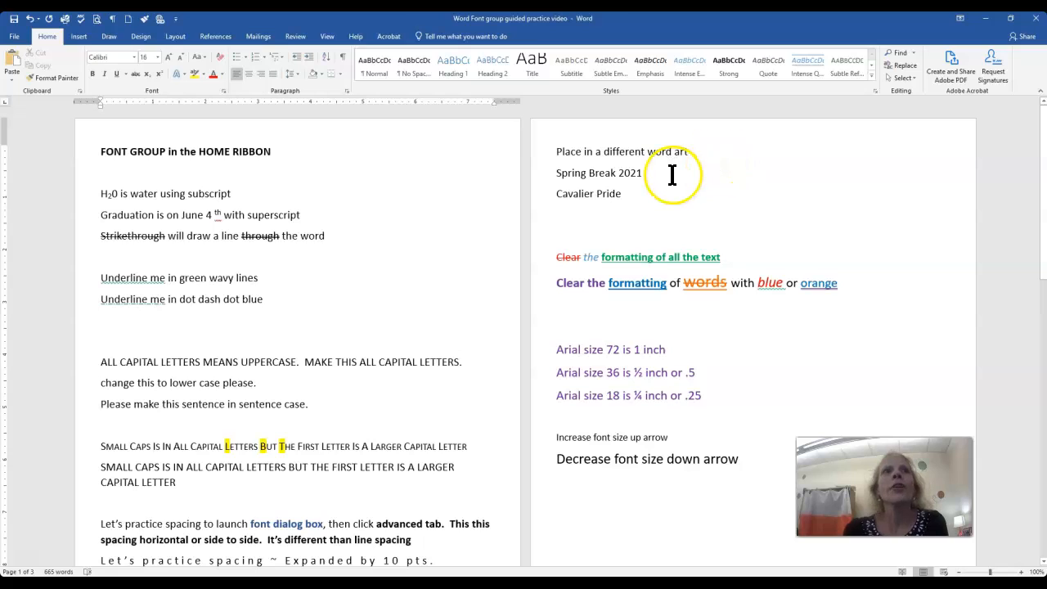
left_click_drag(643, 174, 558, 173)
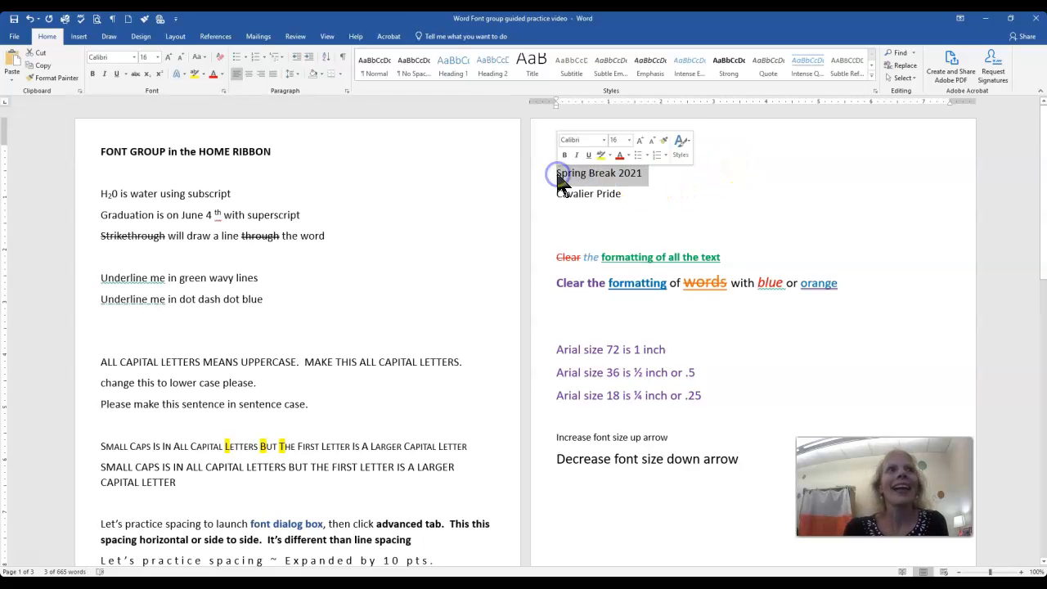
left_click(183, 74)
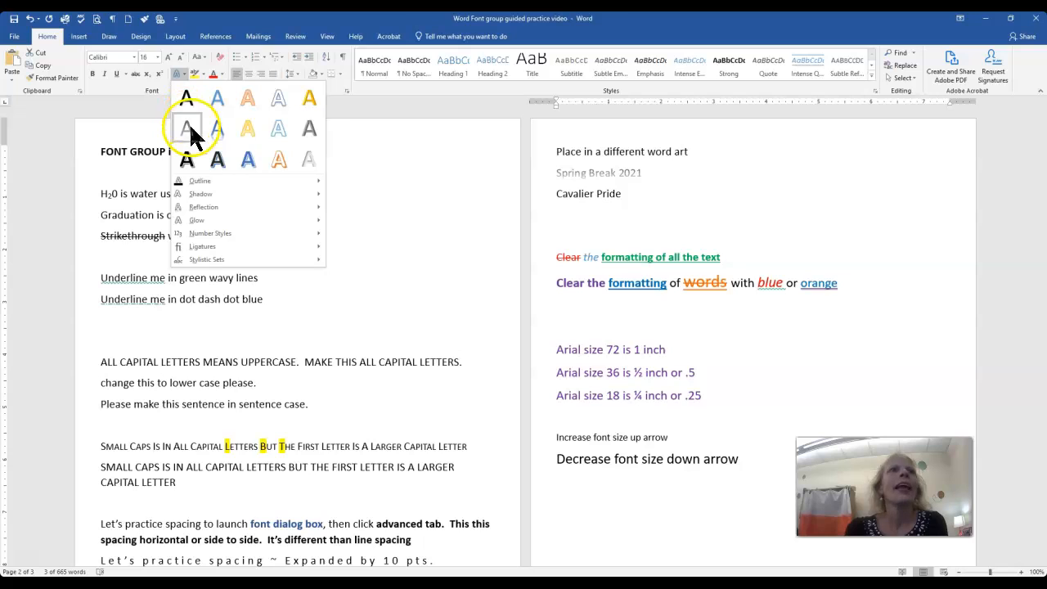
left_click(314, 132)
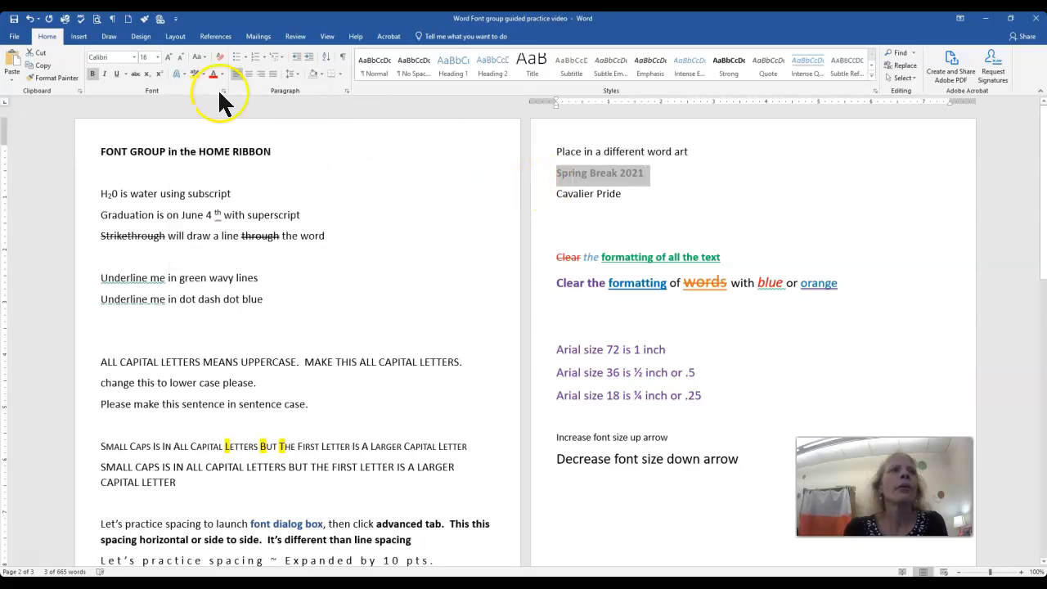
Apply the blue gradient text effect with reflection to the line "Cavalier Pride".
left_click(584, 211)
left_click_drag(645, 194, 551, 188)
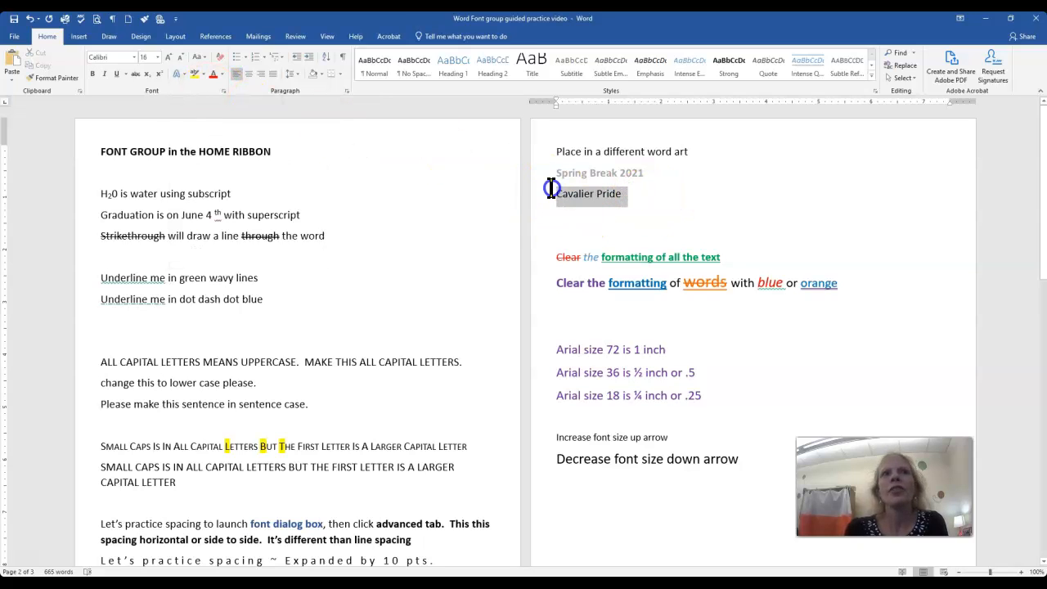
left_click(182, 74)
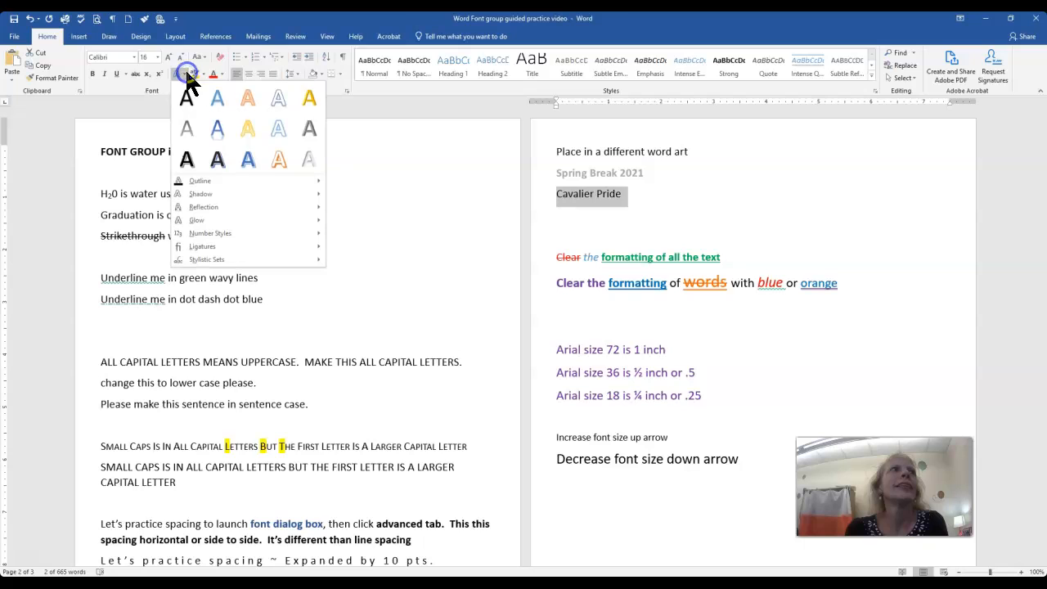
left_click(222, 132)
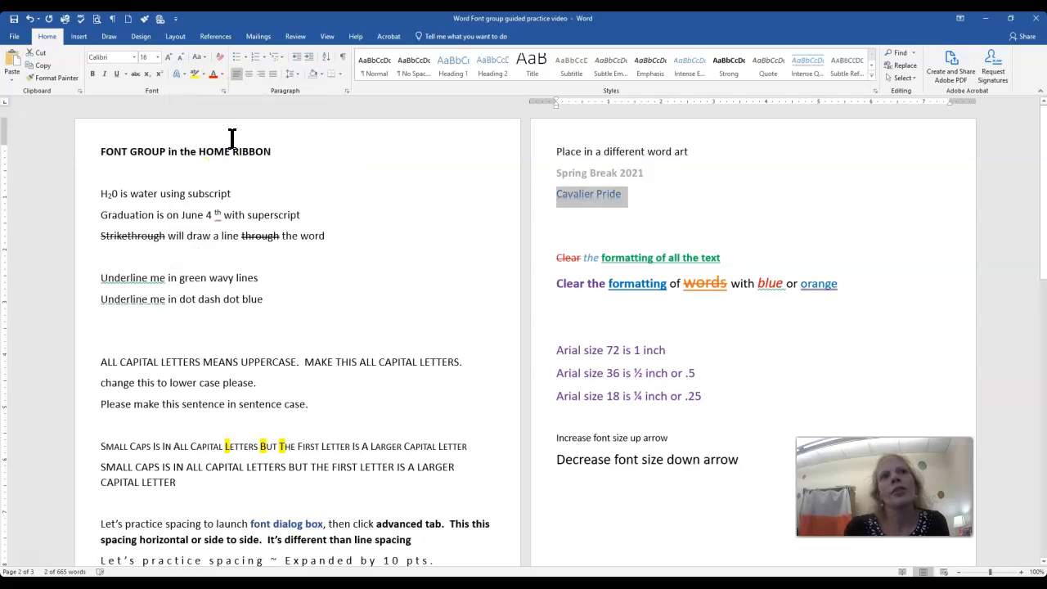
Clear all formatting from the line "Clear the formatting of all the text".
scroll(658, 256, "down", 1)
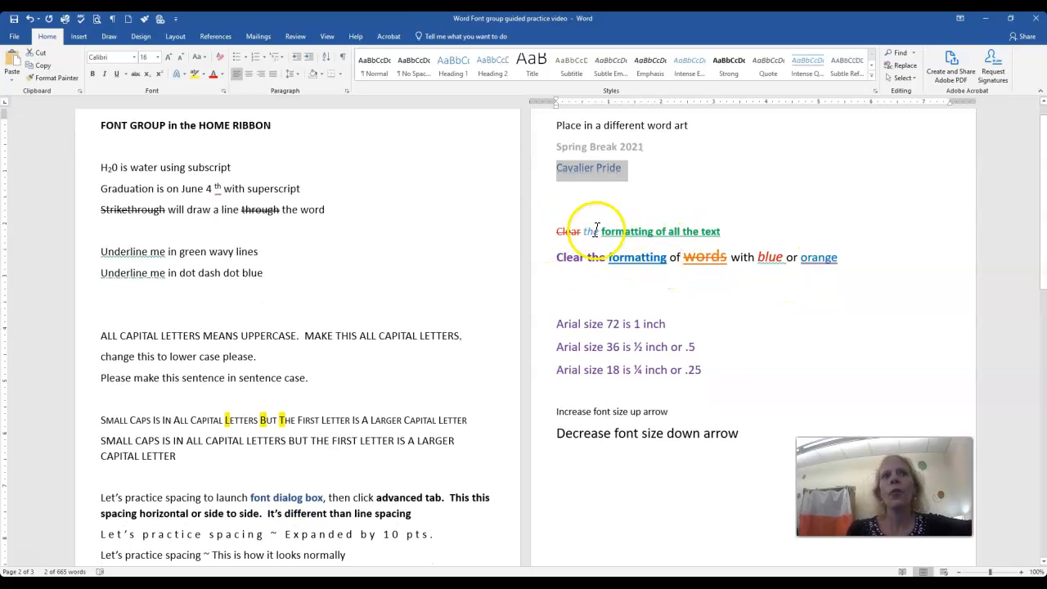
left_click(728, 238)
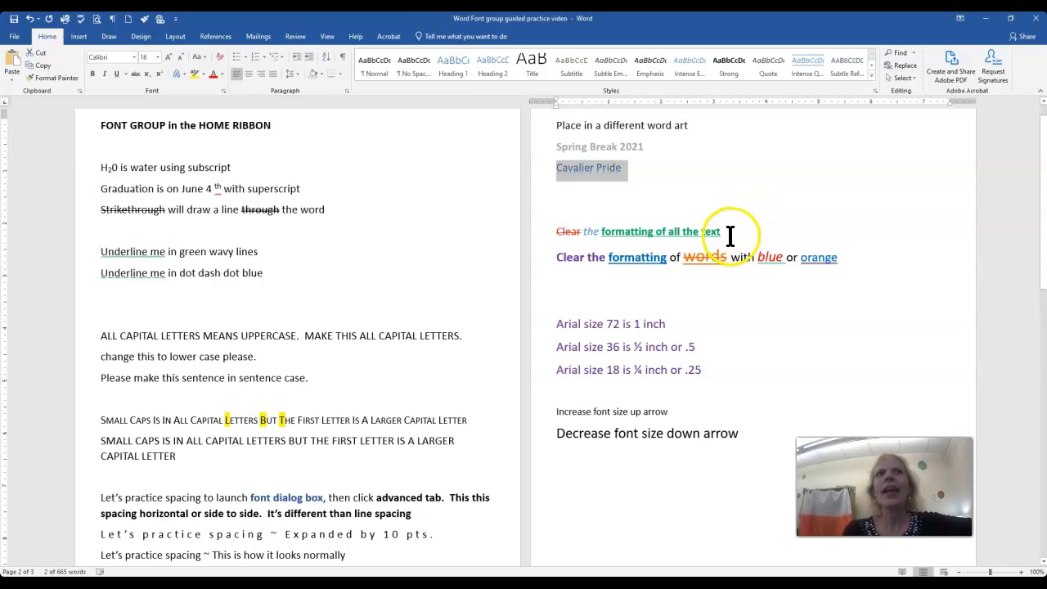
left_click_drag(729, 235, 557, 235)
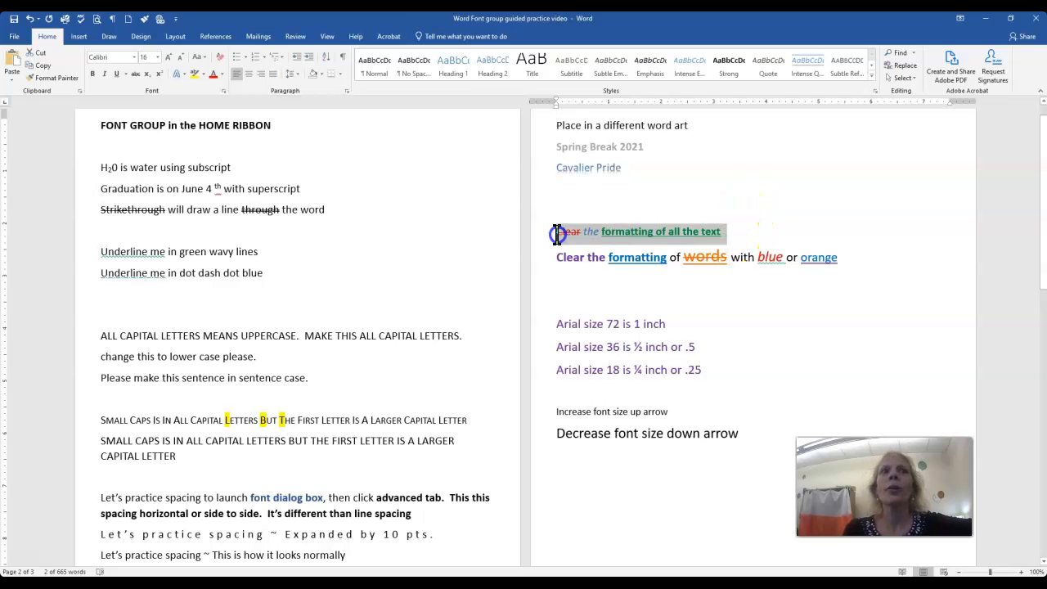
left_click(219, 59)
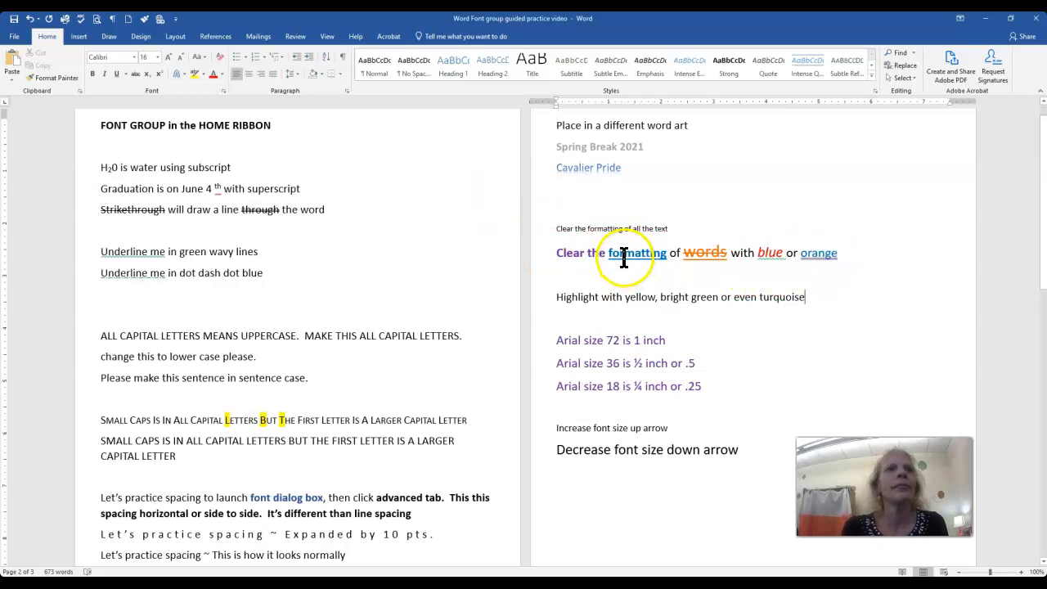
Clear the formatting of the single words "formatting", "orange" and "words" in the second multicolored line.
left_click_drag(668, 255, 612, 250)
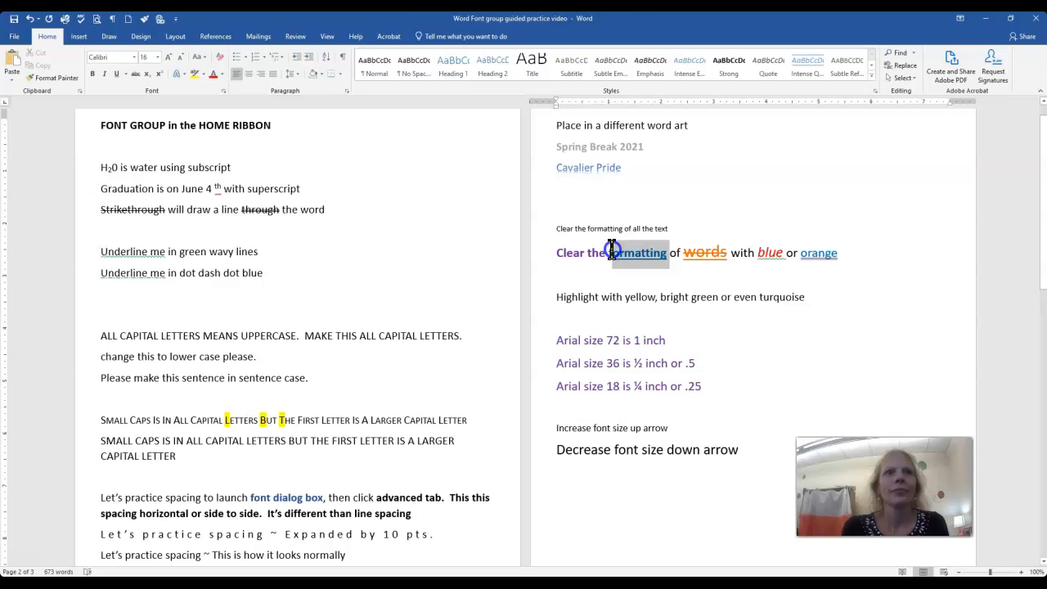
left_click(219, 56)
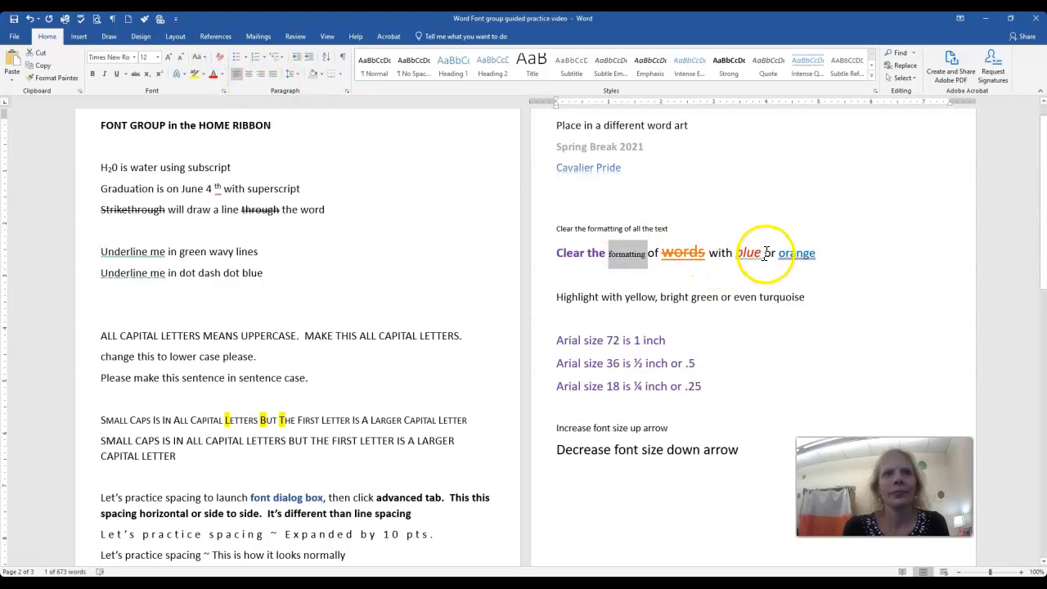
left_click_drag(775, 254, 801, 257)
left_click_drag(840, 270, 775, 253)
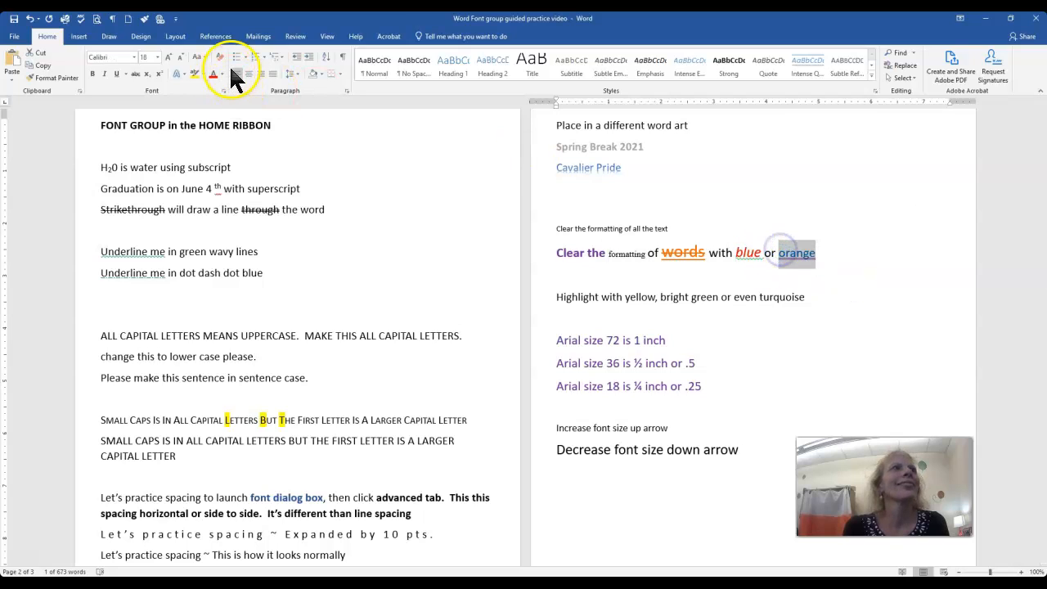
left_click(220, 56)
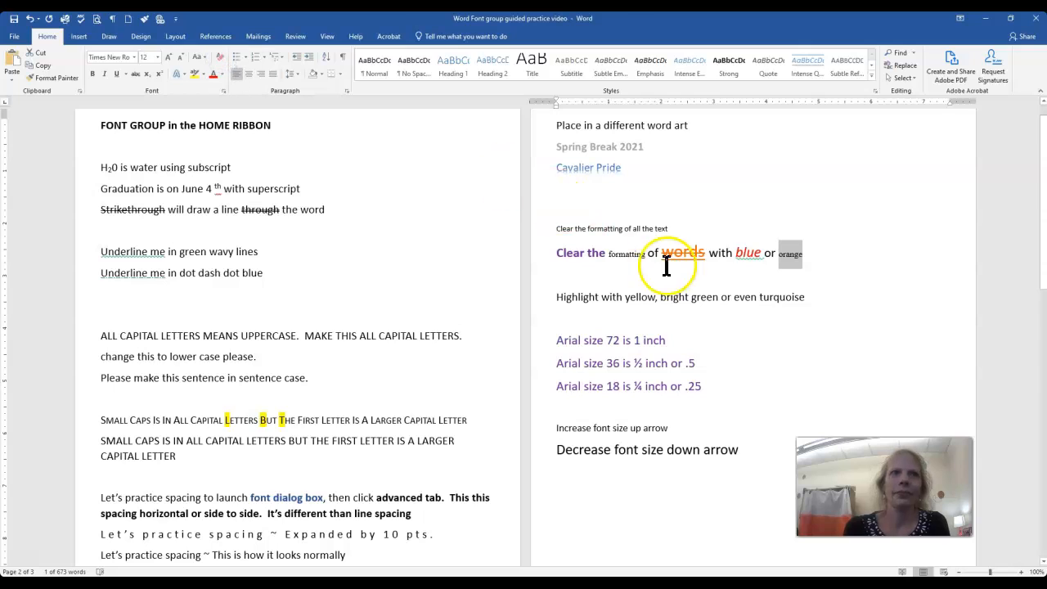
left_click(707, 254)
left_click_drag(707, 254, 660, 254)
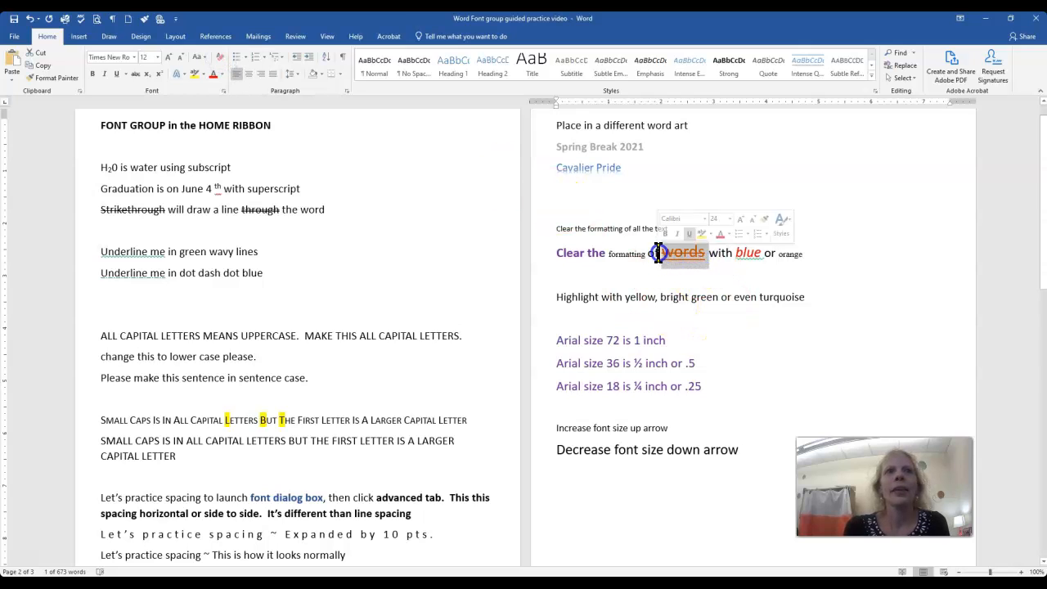
left_click(220, 59)
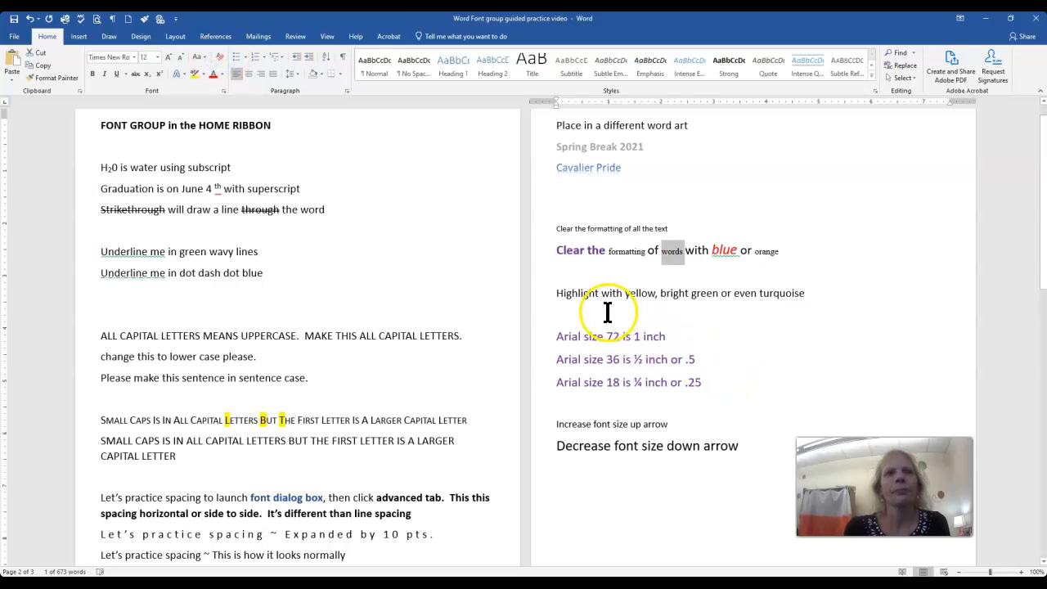
Highlight the word "yellow" in yellow and the words "bright green" in bright green in the highlighting practice line.
left_click_drag(624, 293, 656, 295)
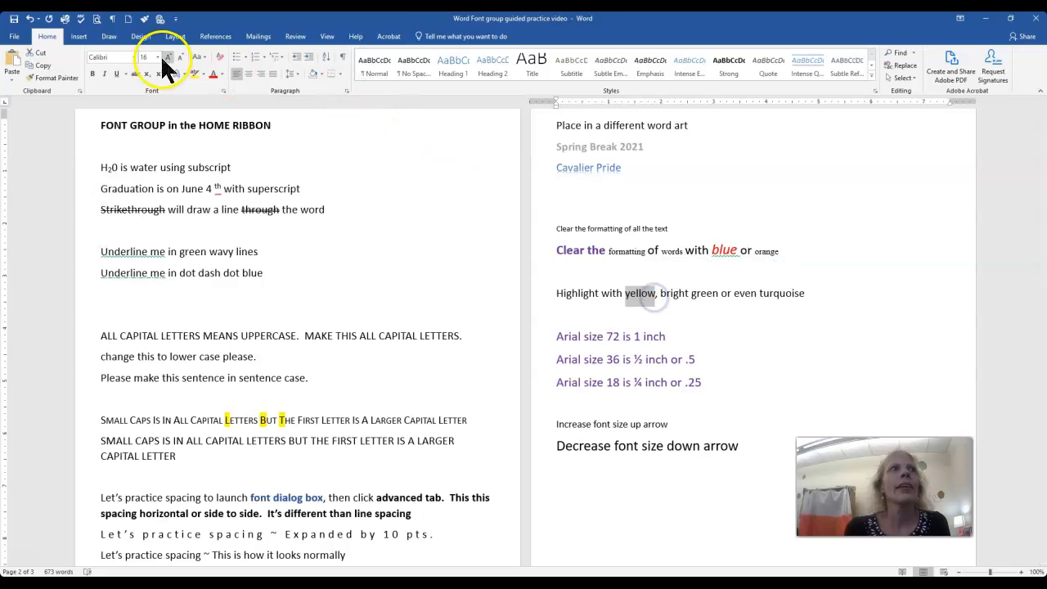
left_click(202, 74)
left_click(201, 90)
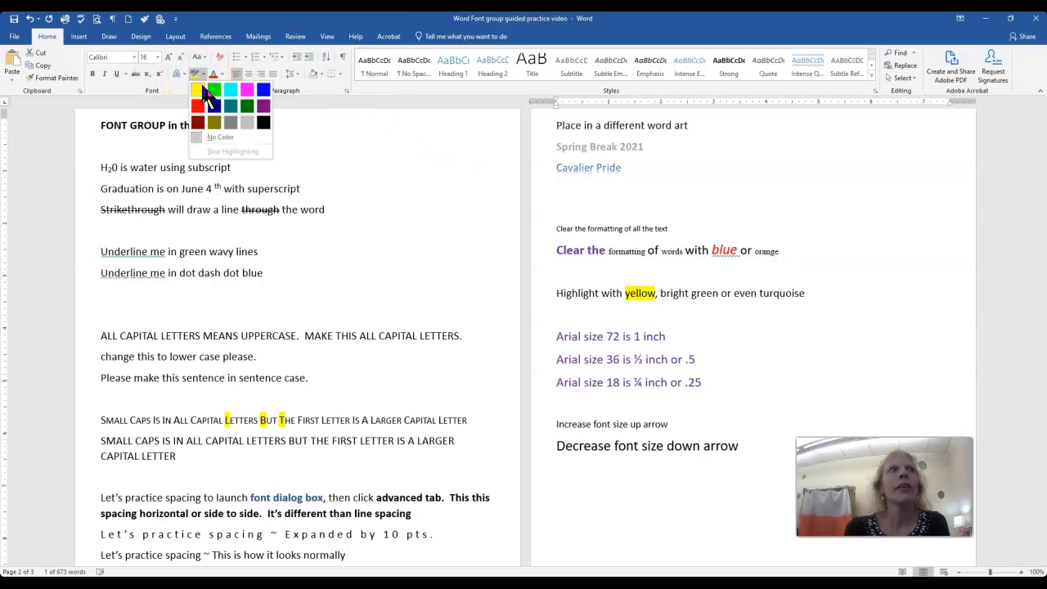
left_click_drag(661, 294, 711, 296)
left_click(203, 74)
left_click(213, 90)
Highlight the word "turquoise" in turquoise at the end of the highlighting practice line.
left_click(739, 292)
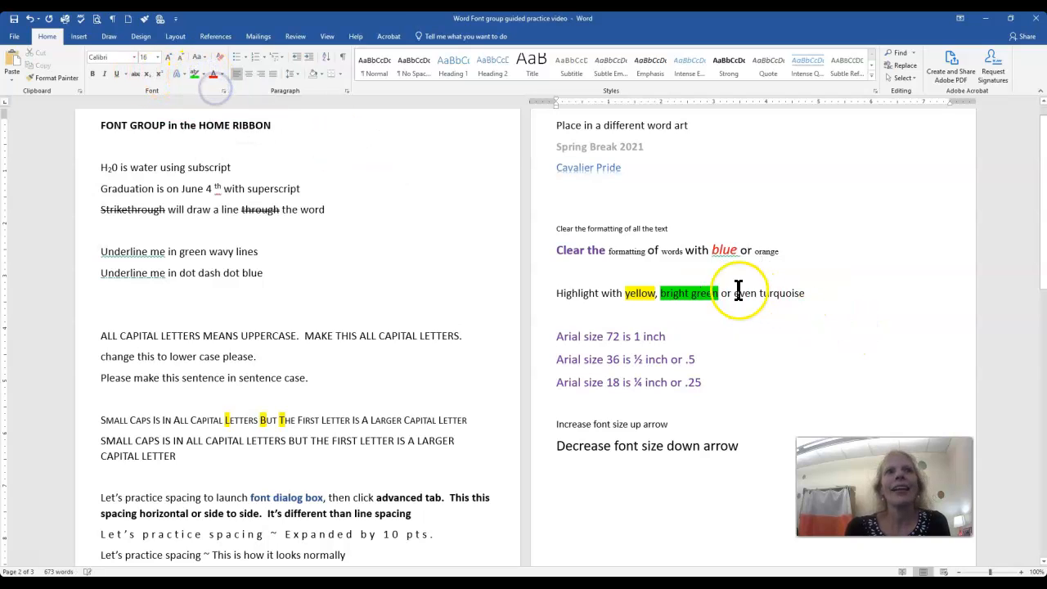
mouse_move(757, 294)
left_mouse_down()
mouse_move(798, 299)
mouse_move(759, 292)
left_mouse_up()
left_click(204, 75)
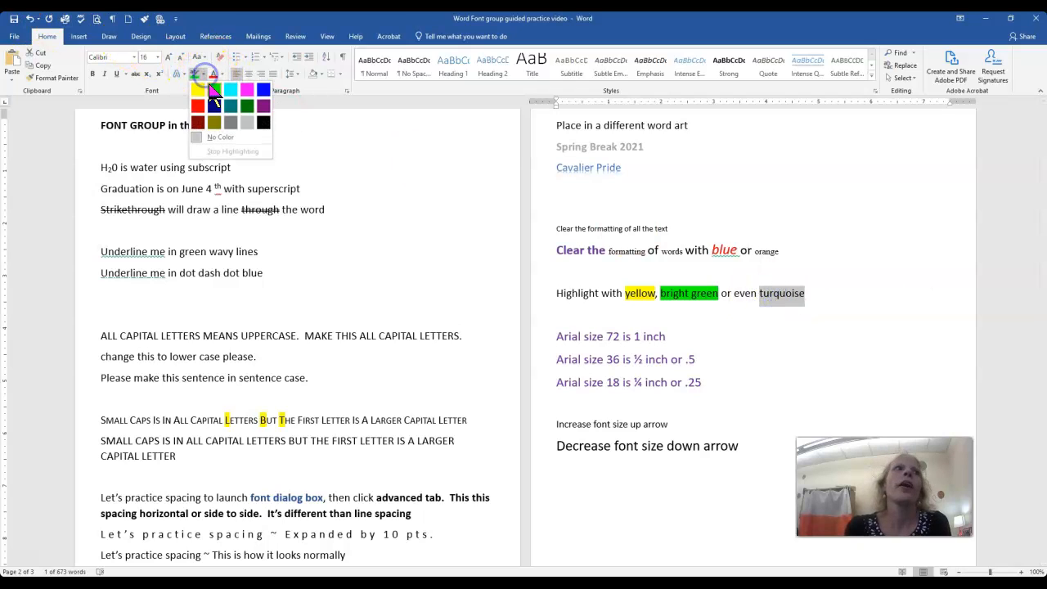
left_click(224, 91)
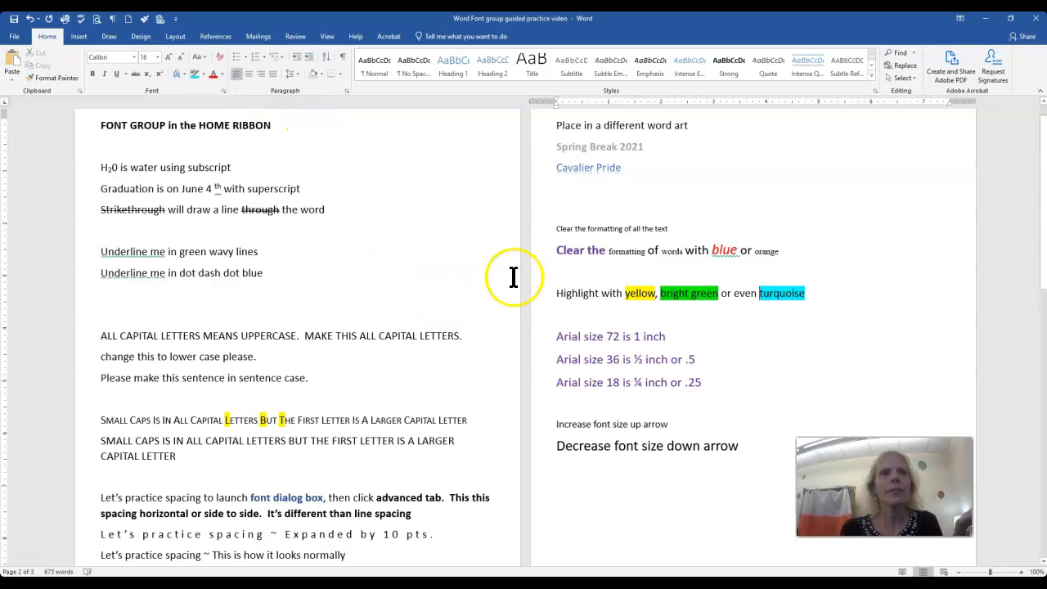
Set the font size of the line "Arial size 72 is 1 inch" to 72.
scroll(659, 346, "down", 2)
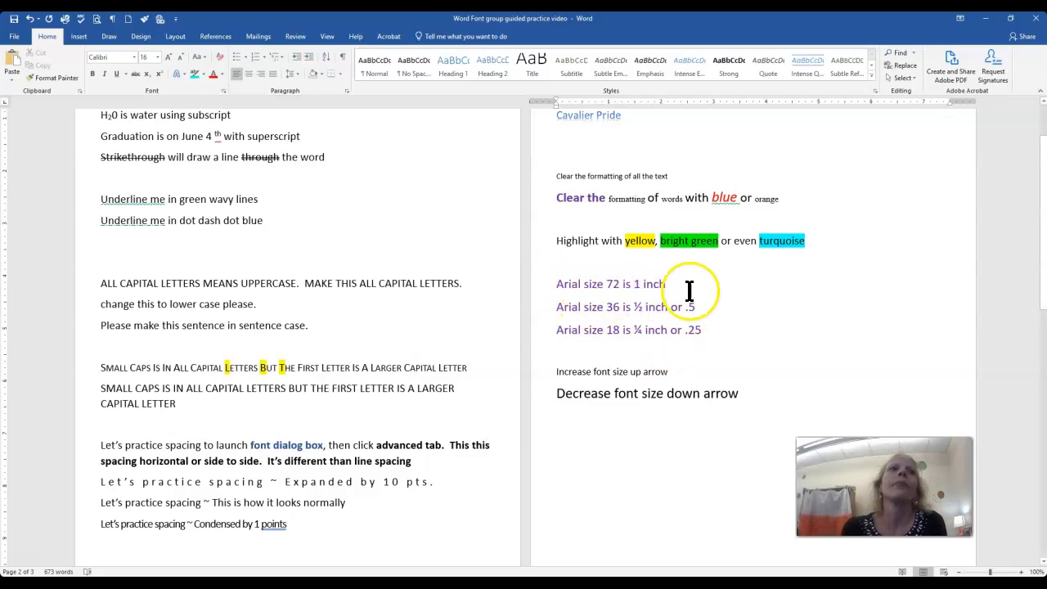
left_click_drag(667, 286, 541, 284)
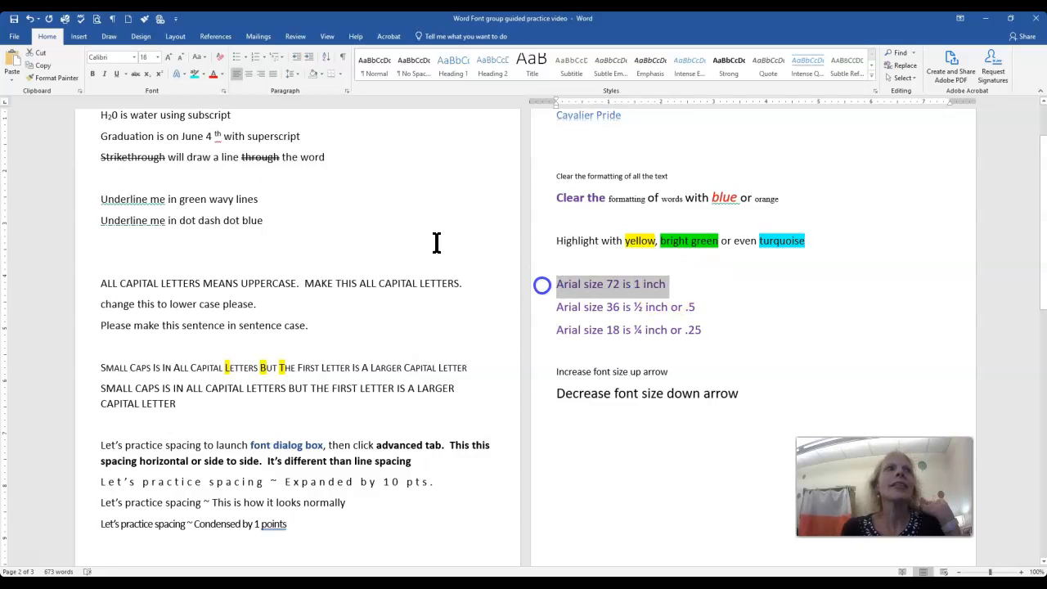
left_click(160, 57)
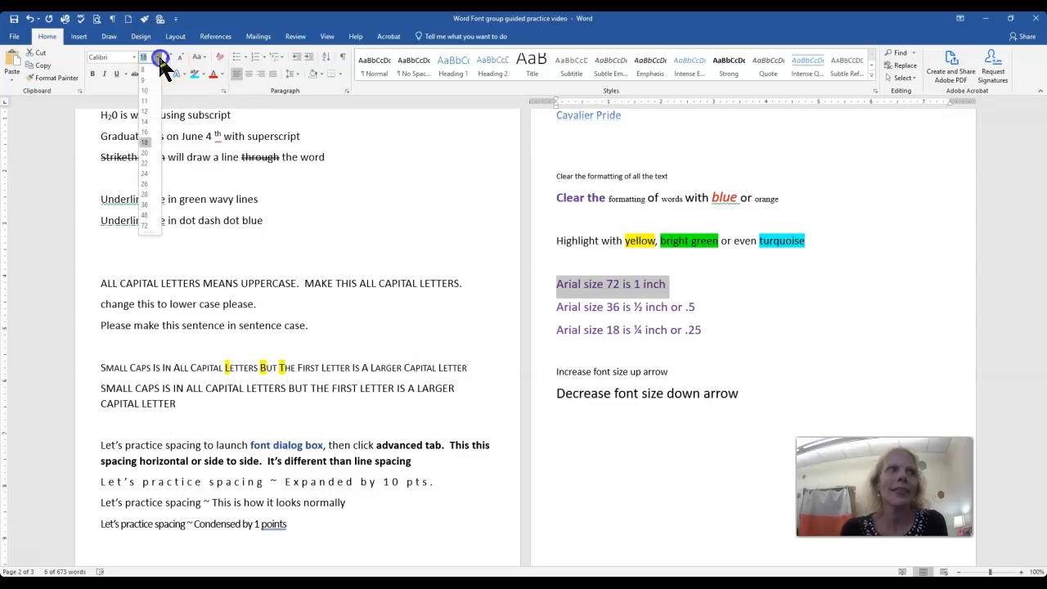
left_click(144, 226)
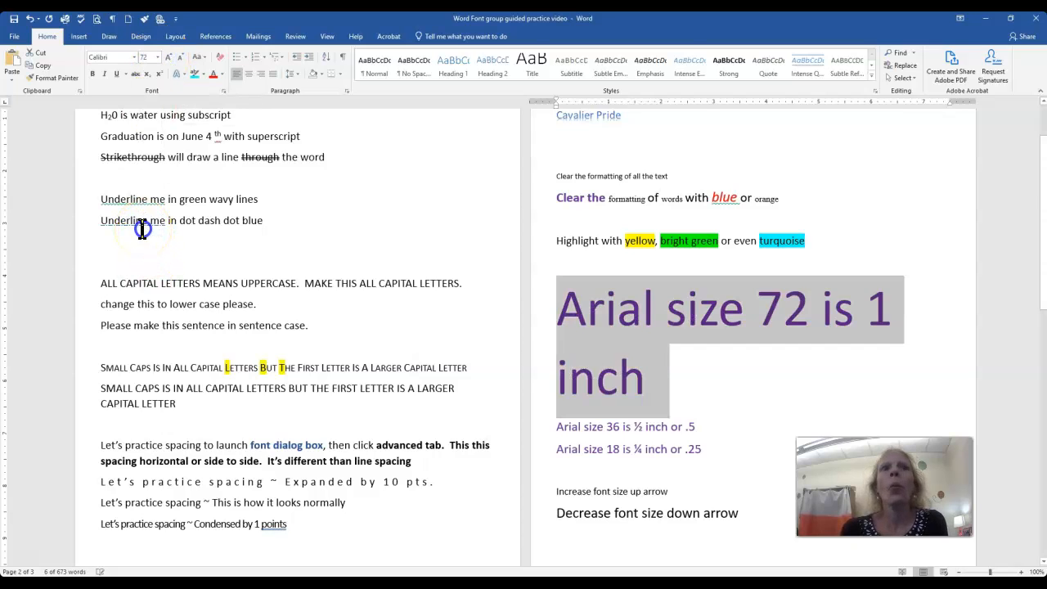
Delete the word "size" from the enlarged line "Arial size 72 is 1 inch".
left_click(724, 376)
left_click_drag(743, 310, 669, 303)
key("Delete")
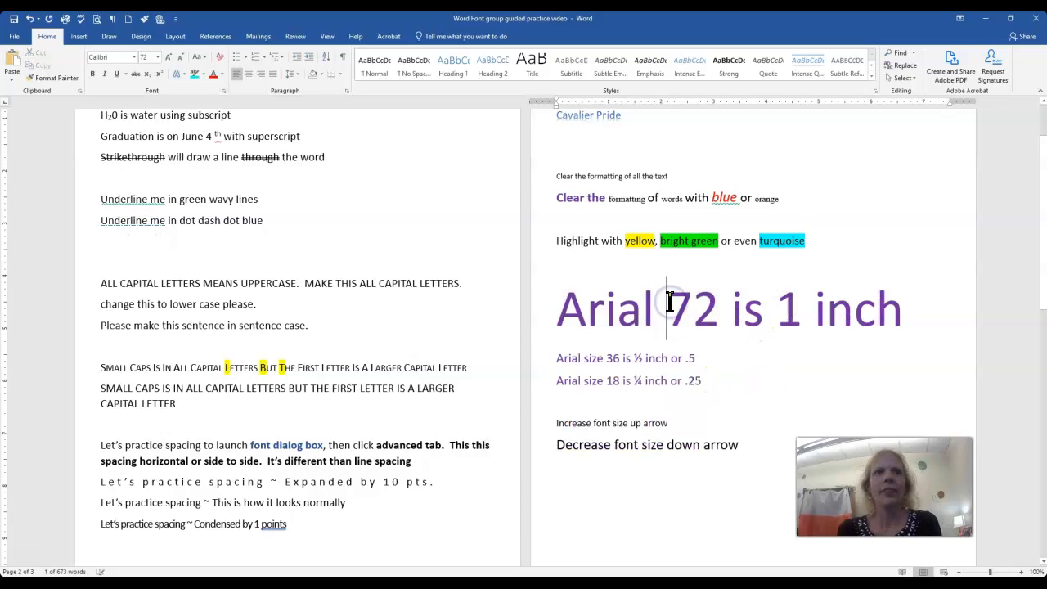
Set the font size of the line "Arial size 36 is ½ inch or .5" to 36.
left_click_drag(697, 359, 547, 357)
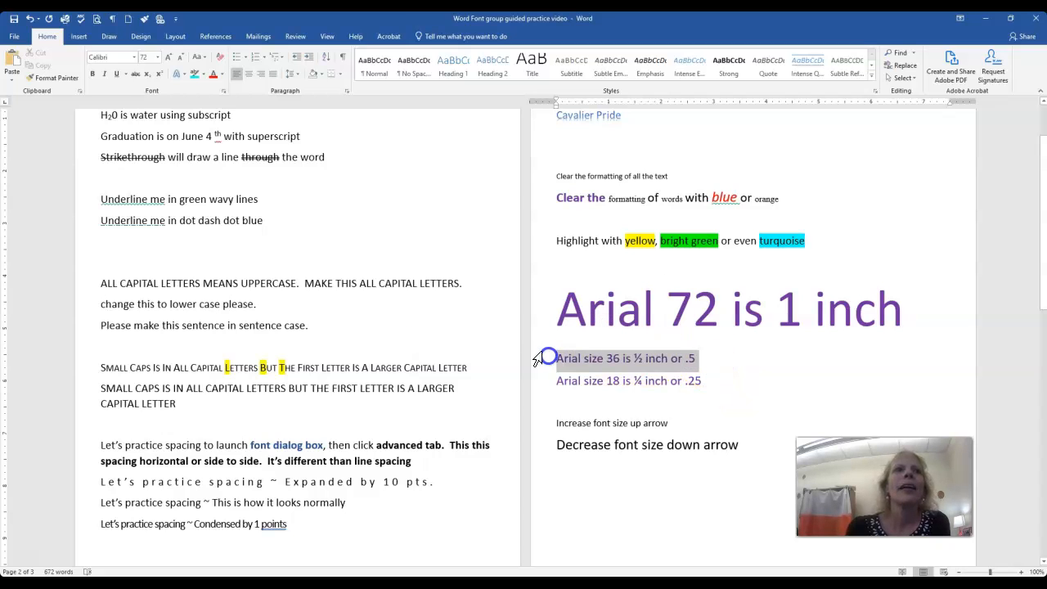
left_click(158, 57)
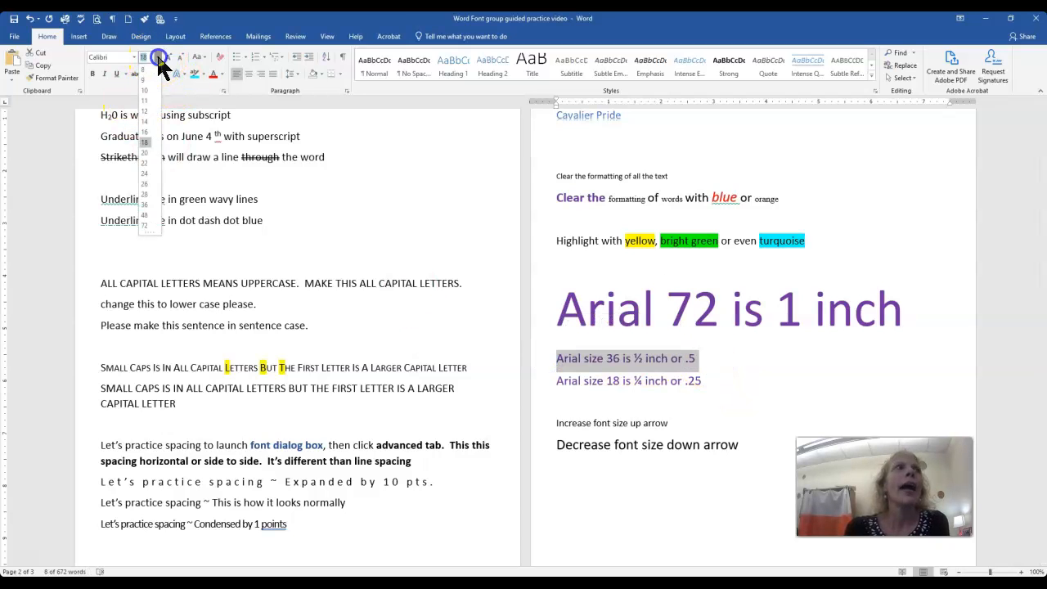
left_click(144, 205)
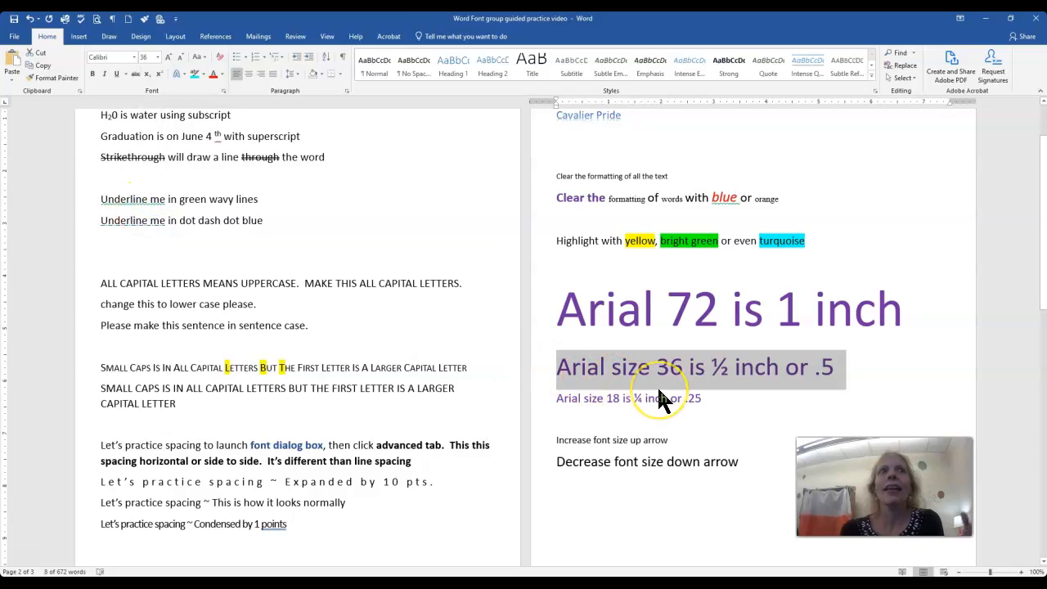
left_click(752, 400)
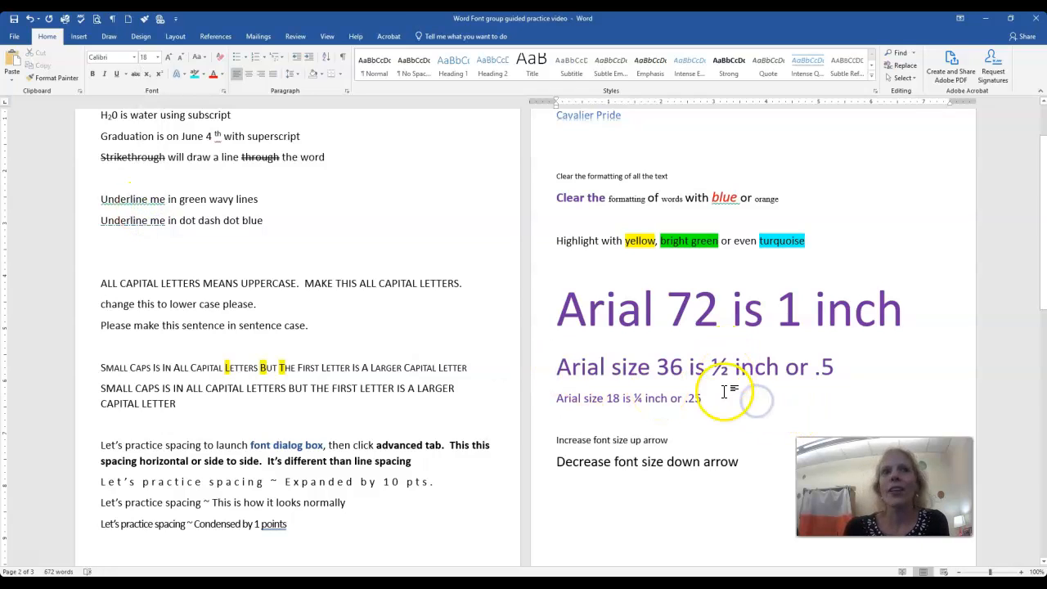
Set the font size of the line "Arial size 18 is ¼ inch or .25" to 18.
left_click_drag(710, 398, 544, 399)
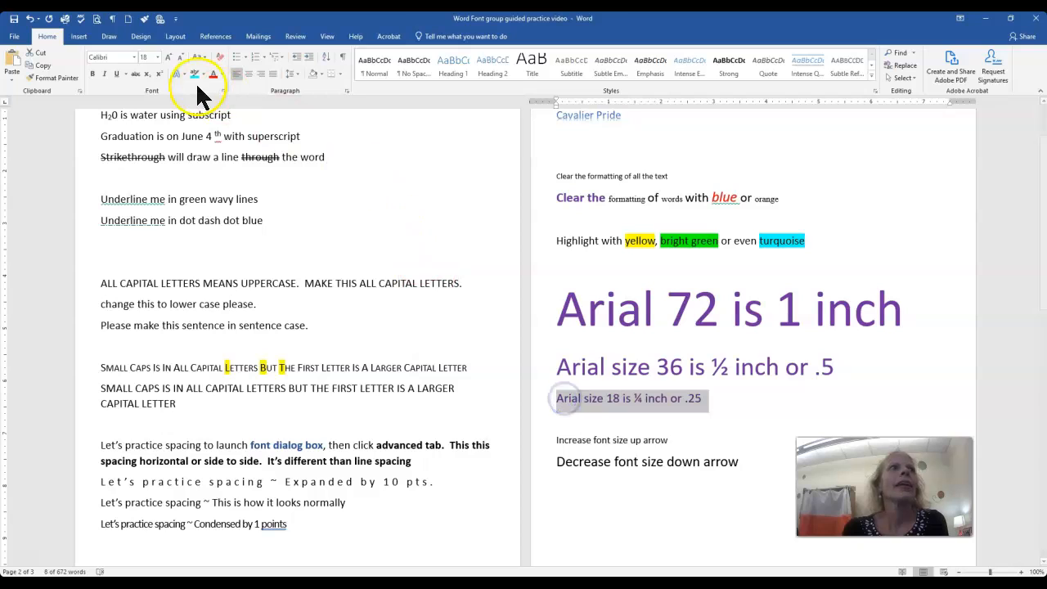
left_click(157, 58)
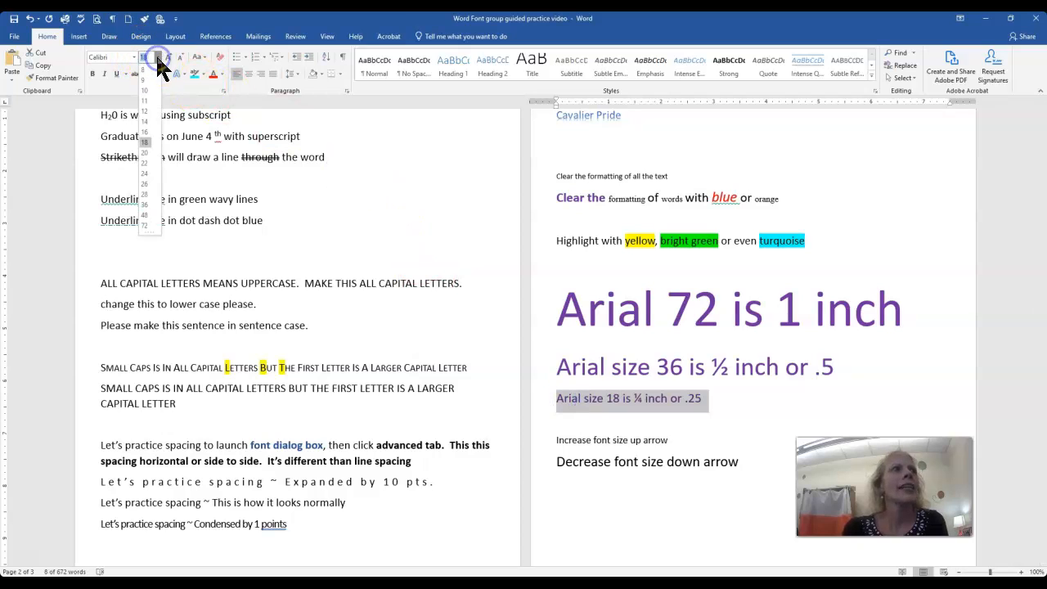
left_click(145, 142)
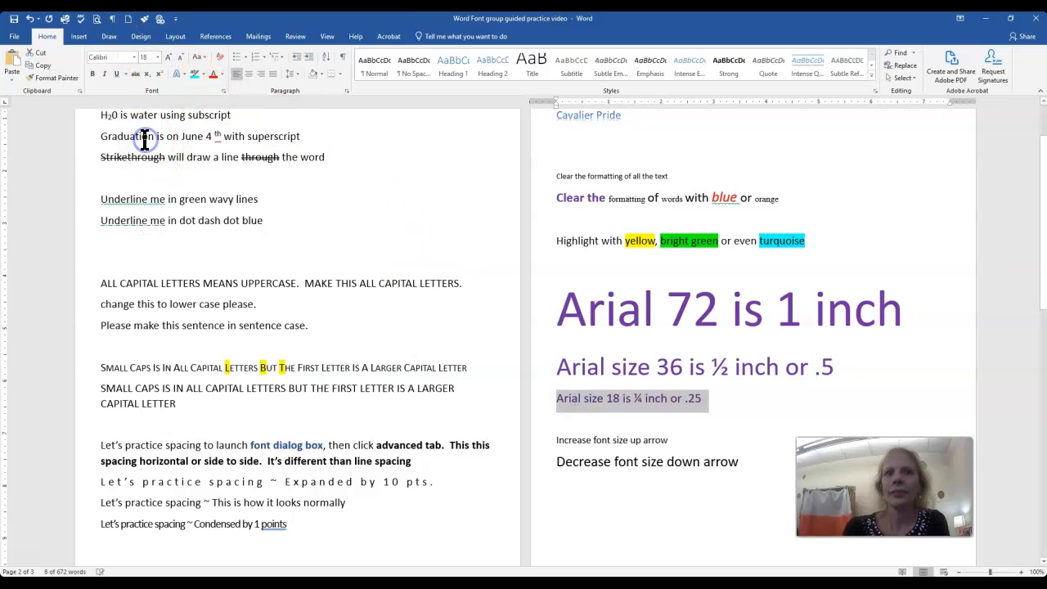
left_click(718, 400)
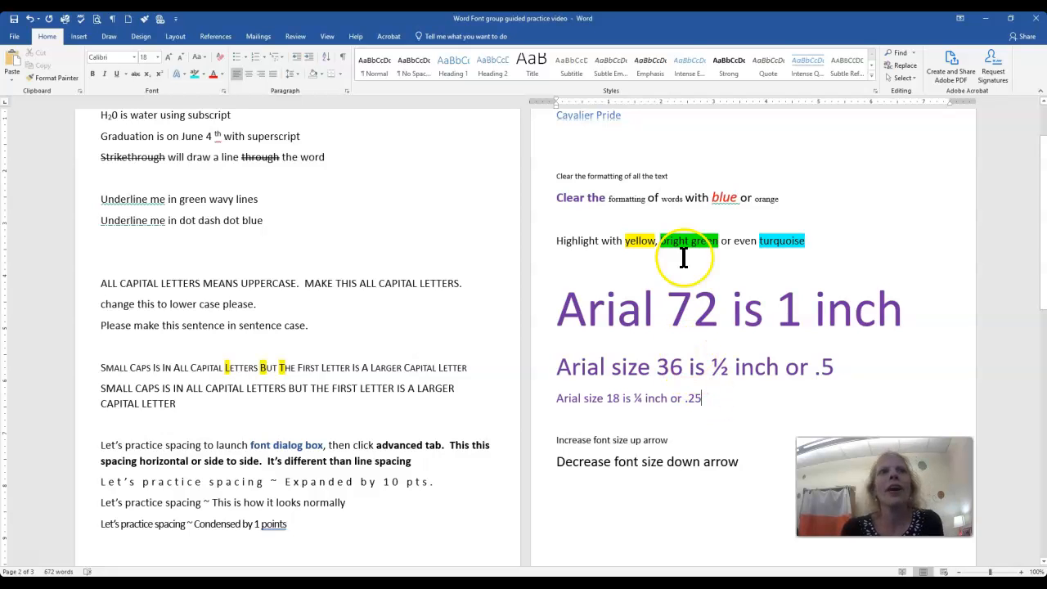
Increase the font size of the line "Increase font size up arrow" by one increment to 16.
scroll(745, 332, "down", 3)
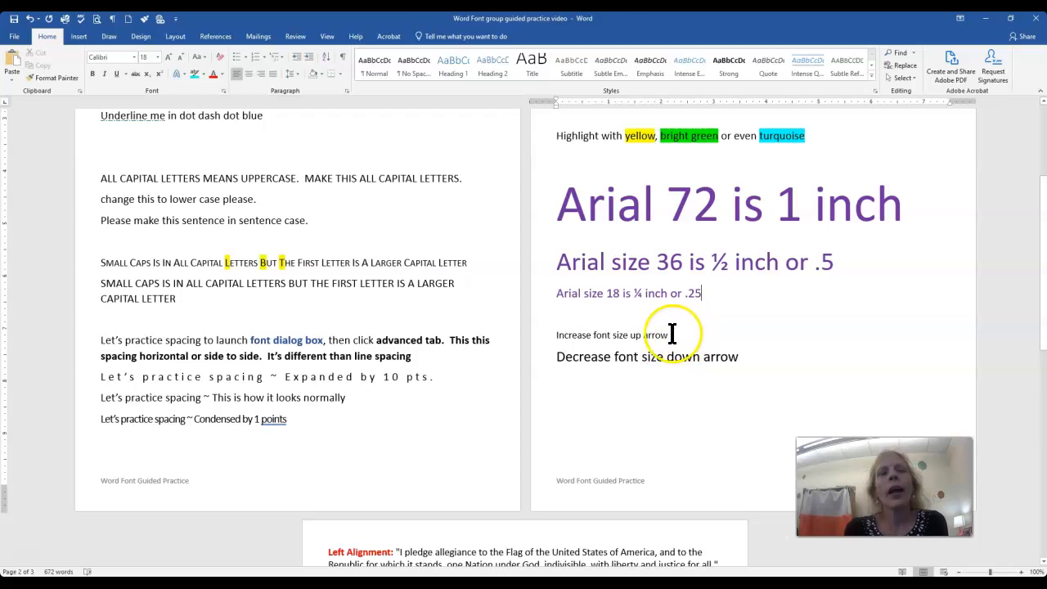
left_click_drag(669, 335, 561, 339)
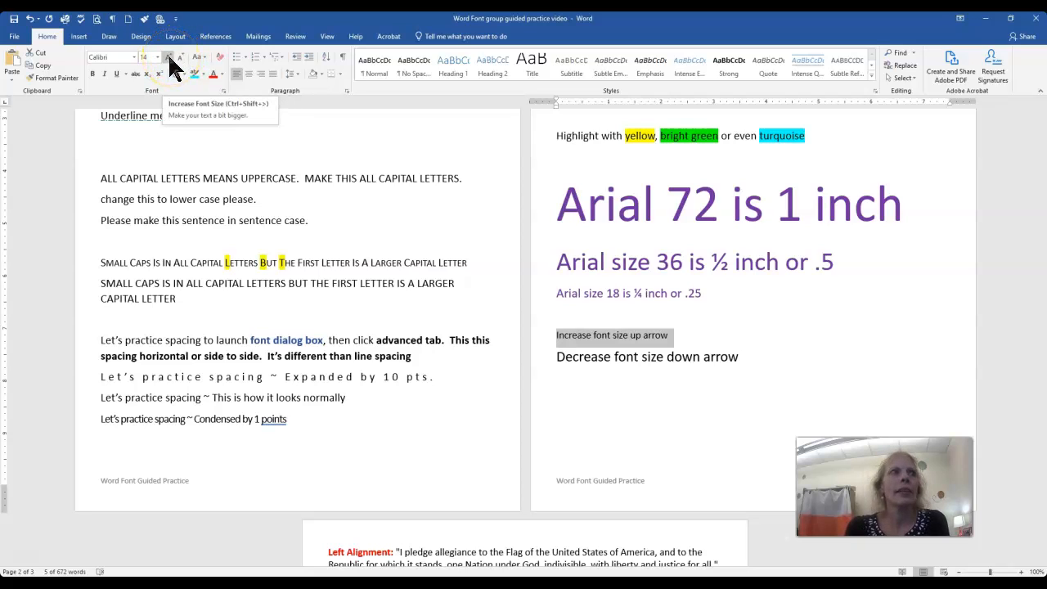
left_click(167, 54)
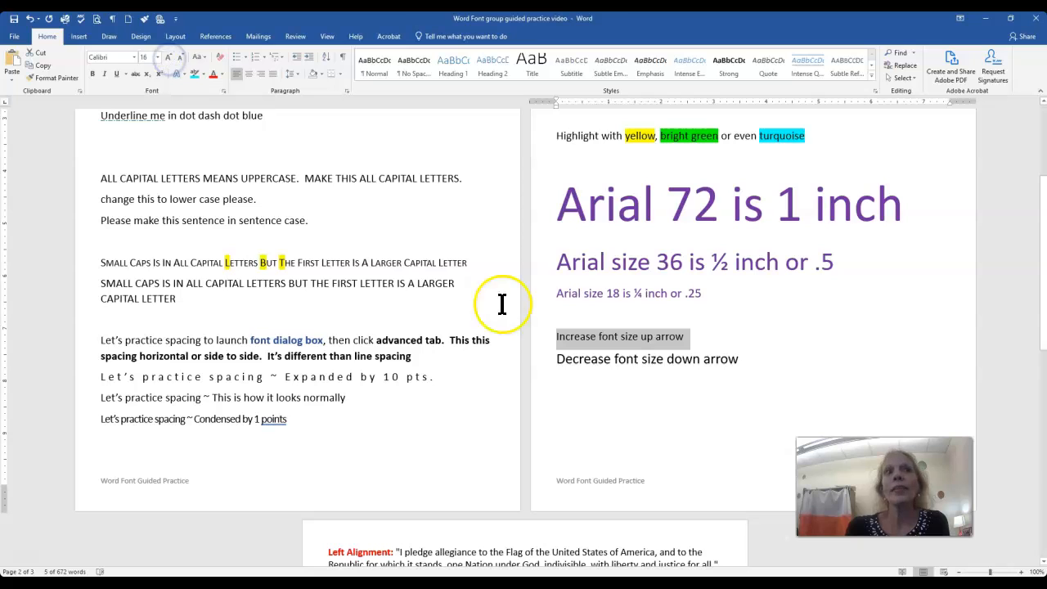
Decrease the font size of the line "Decrease font size down arrow" by one increment, and set it to the custom size 32.
left_click_drag(738, 359, 556, 362)
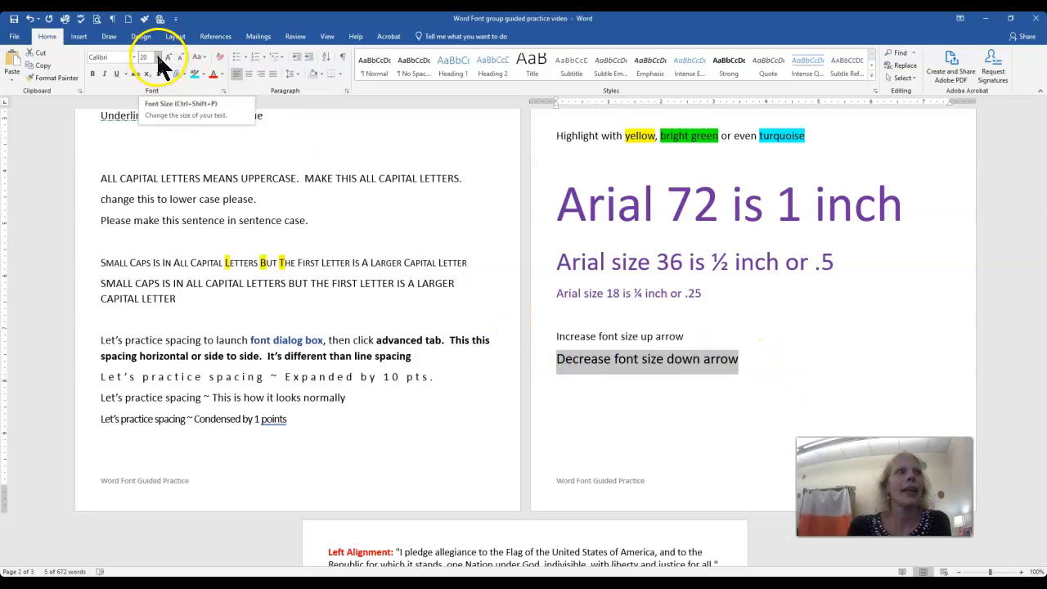
left_click(181, 61)
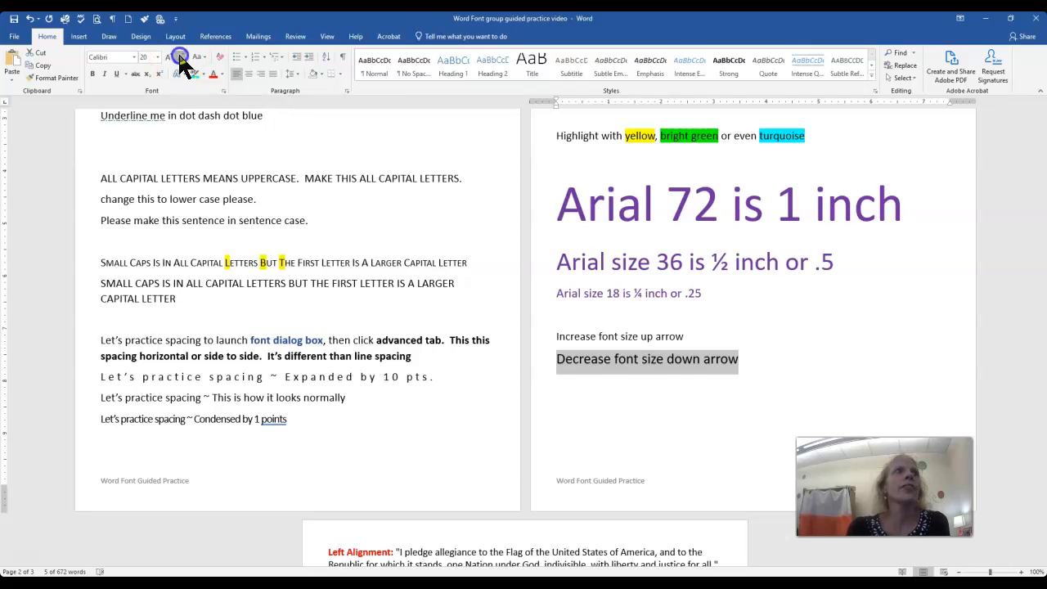
left_click(145, 57)
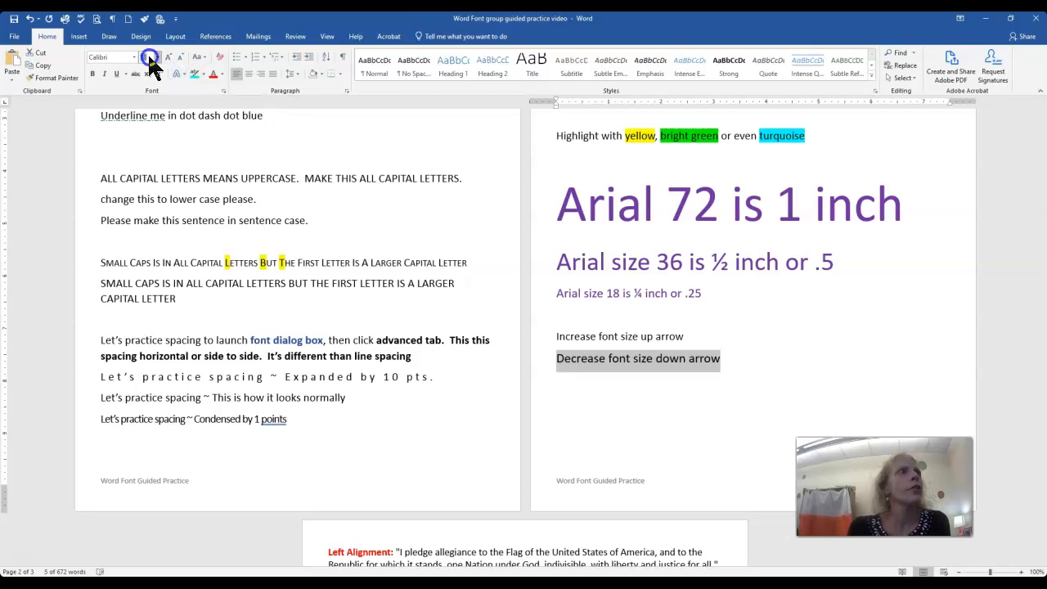
left_click(160, 58)
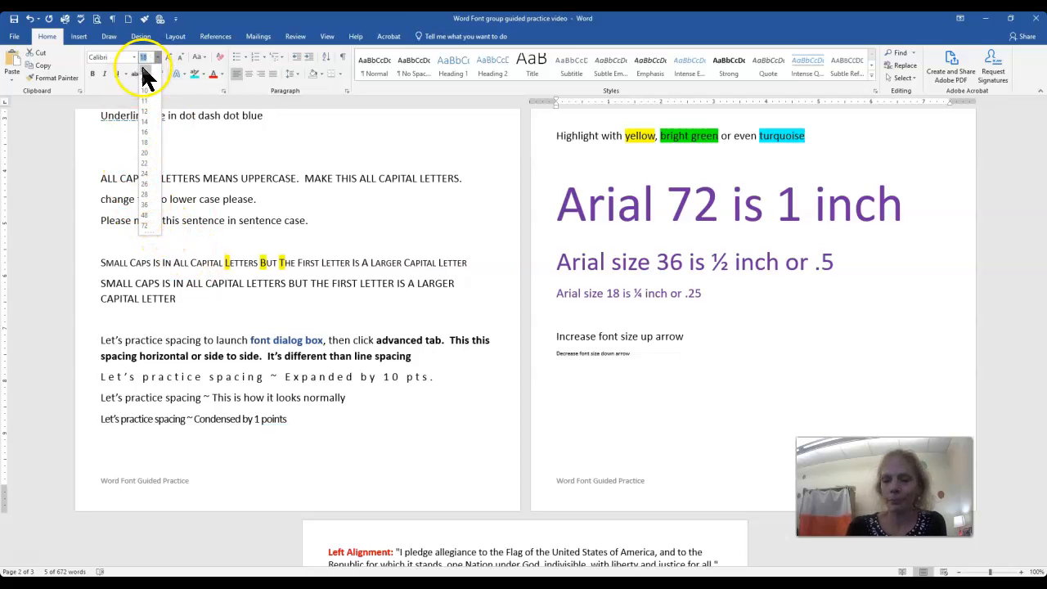
key("Return")
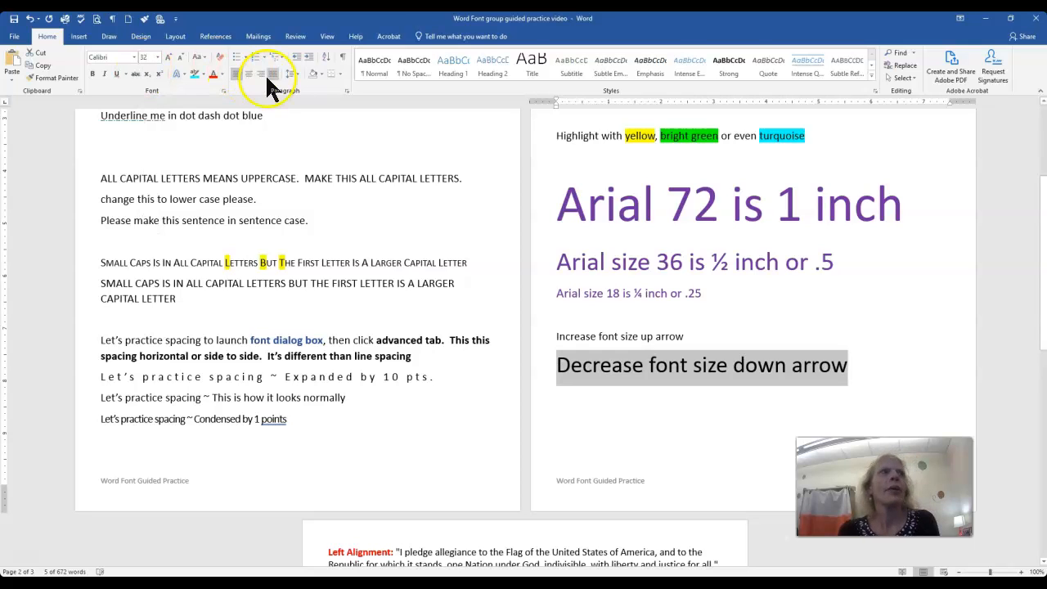
left_click(159, 57)
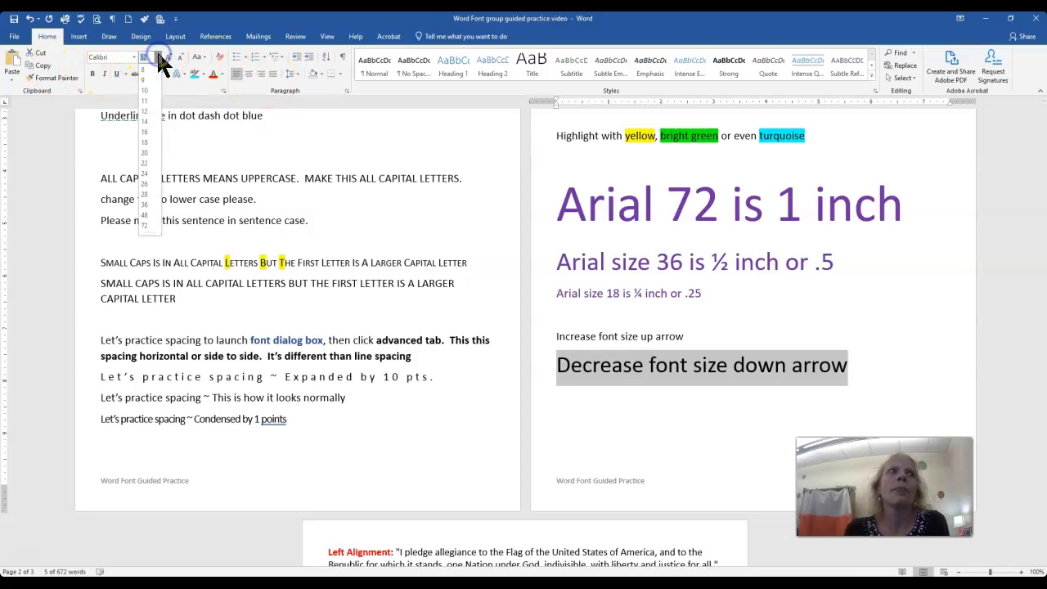
left_click(158, 58)
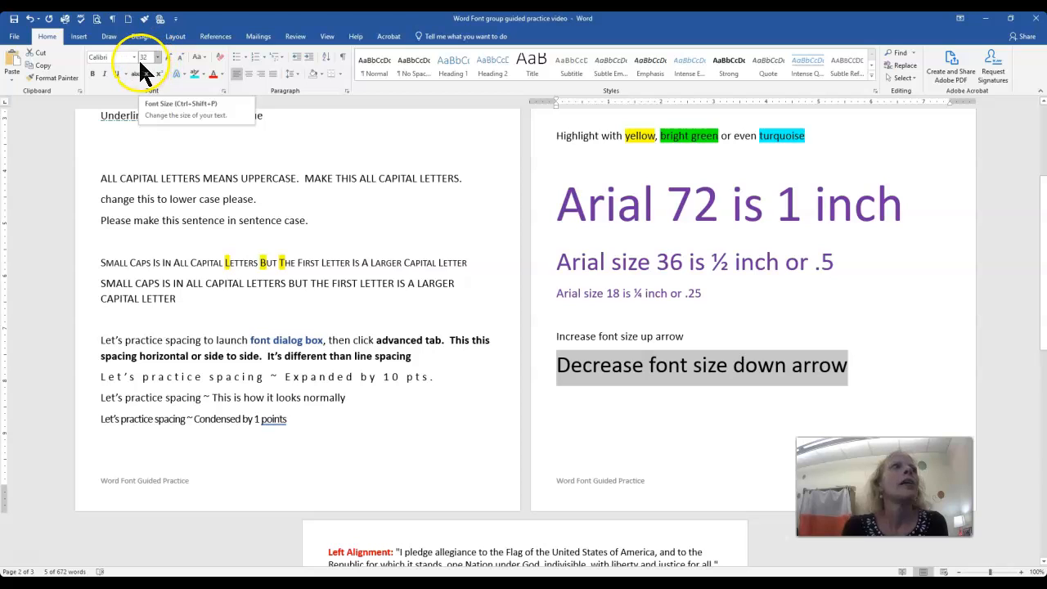
Browse the available fonts for the line "Decrease font size down arrow", looking for fonts beginning with T, and leave without applying one.
left_click(135, 57)
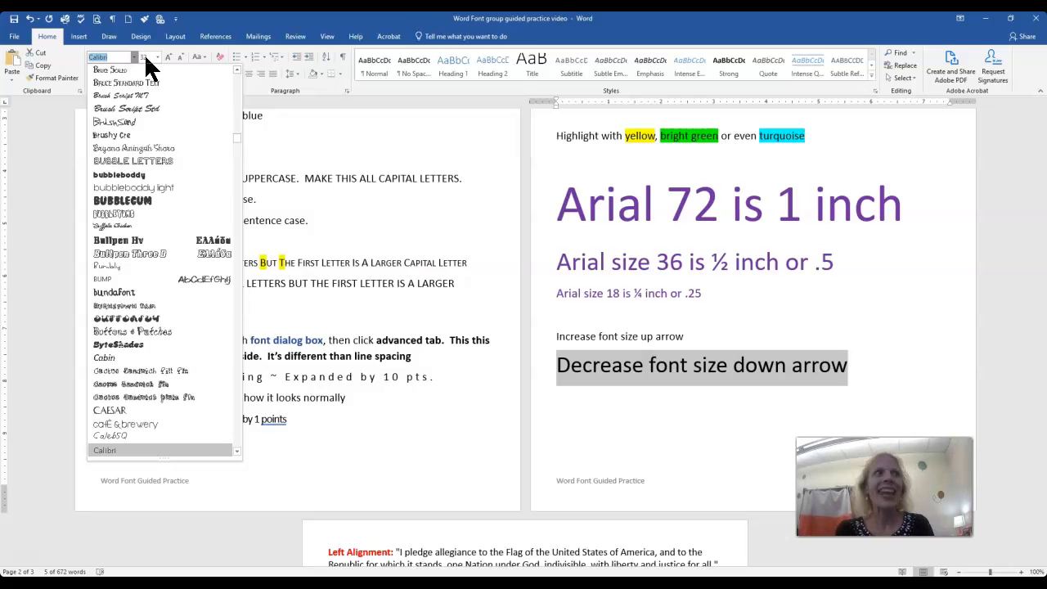
type("TrashBarusa")
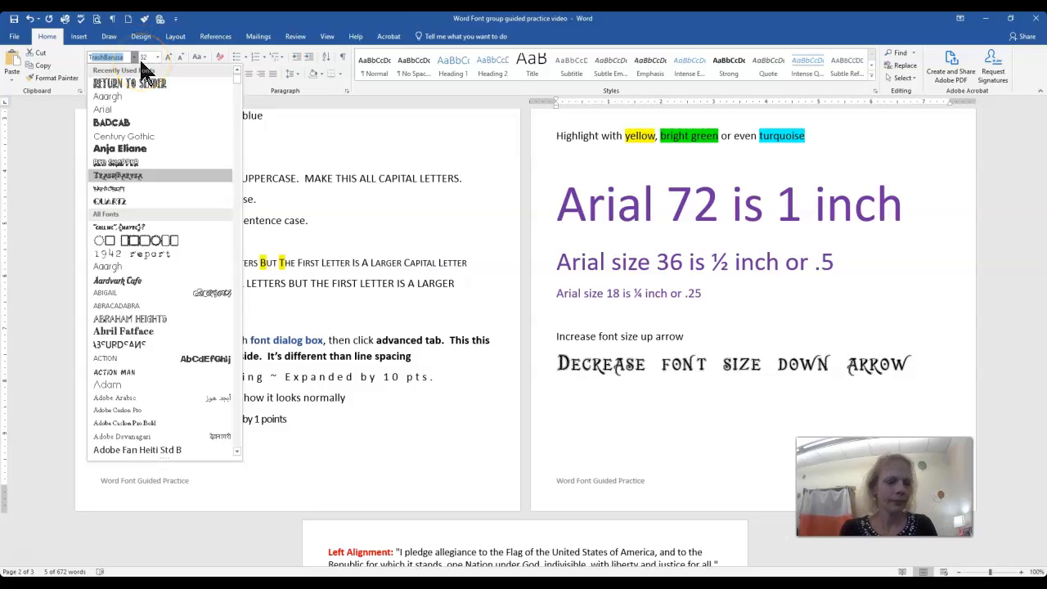
left_click(238, 219)
left_click_drag(237, 215, 237, 299)
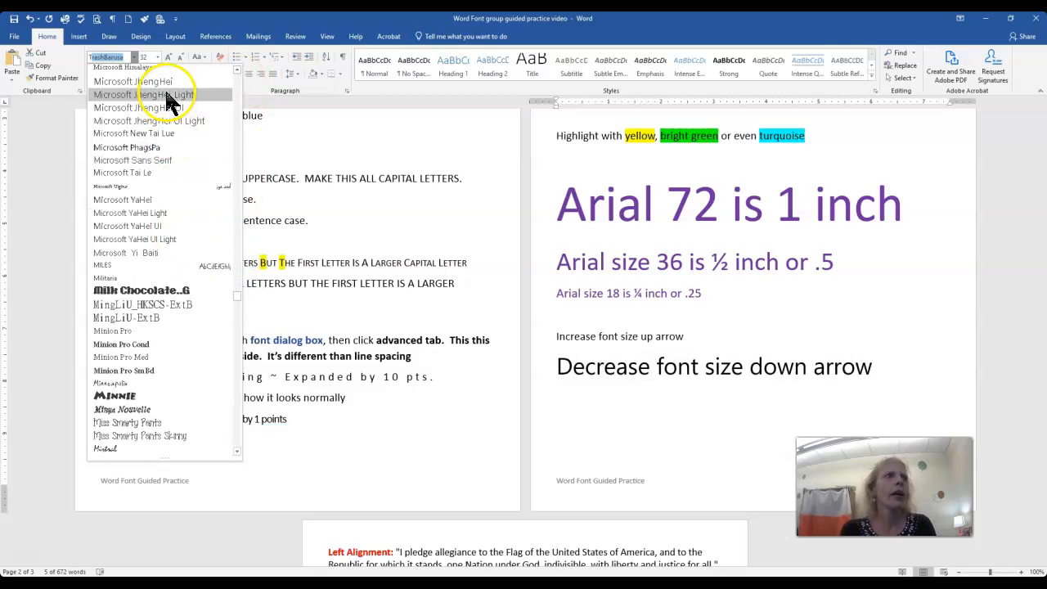
key("BackSpace")
key("BackSpace")
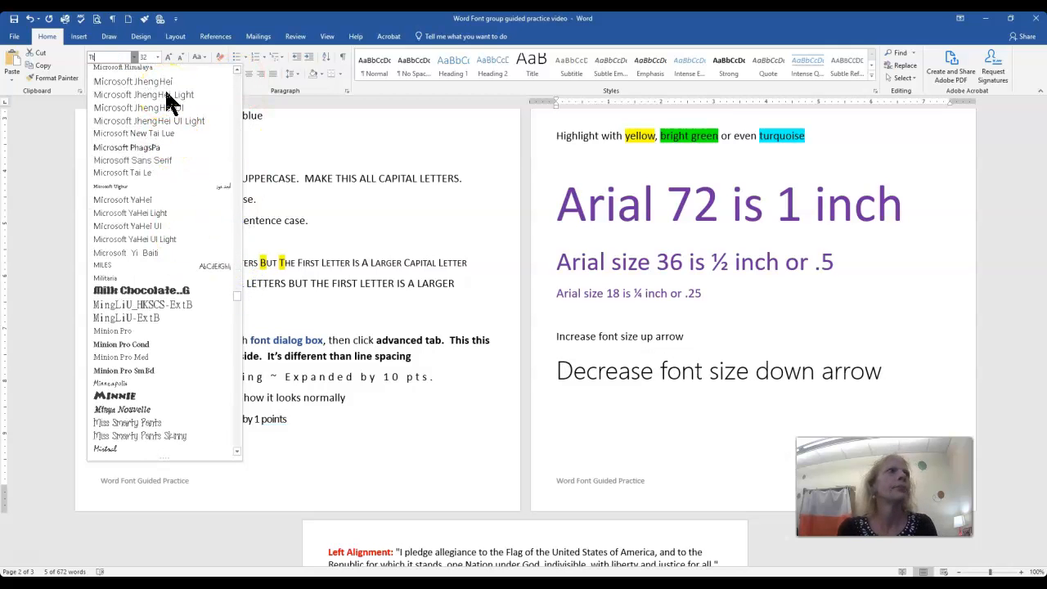
type("T")
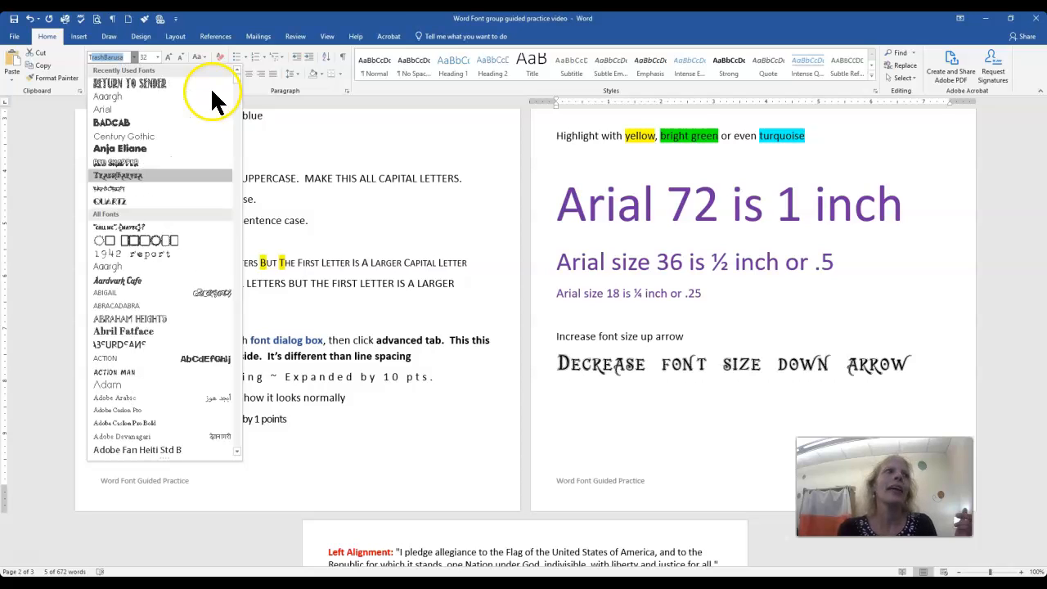
left_click(102, 56)
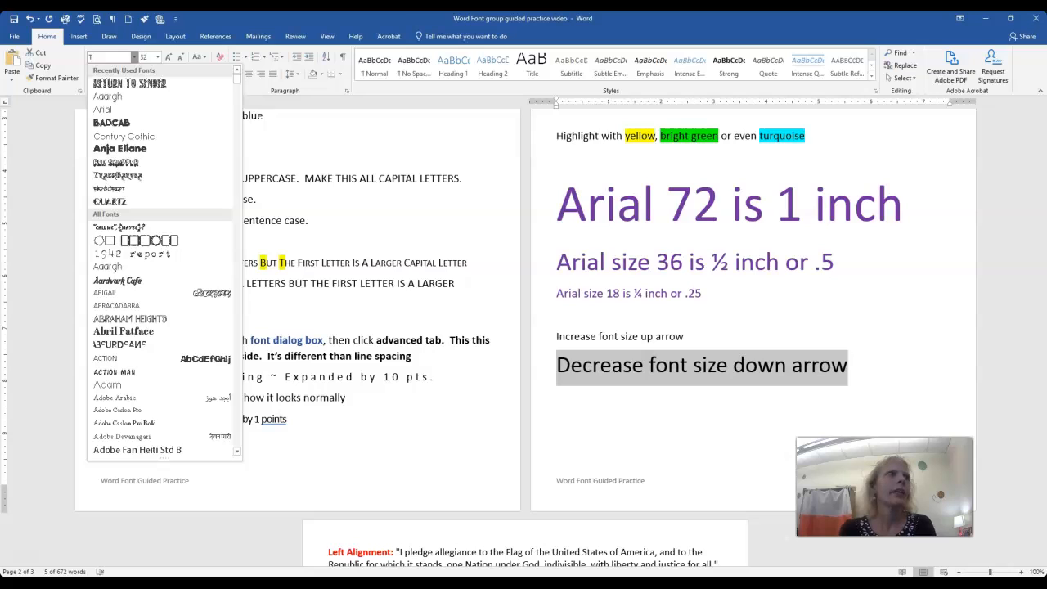
key("Down")
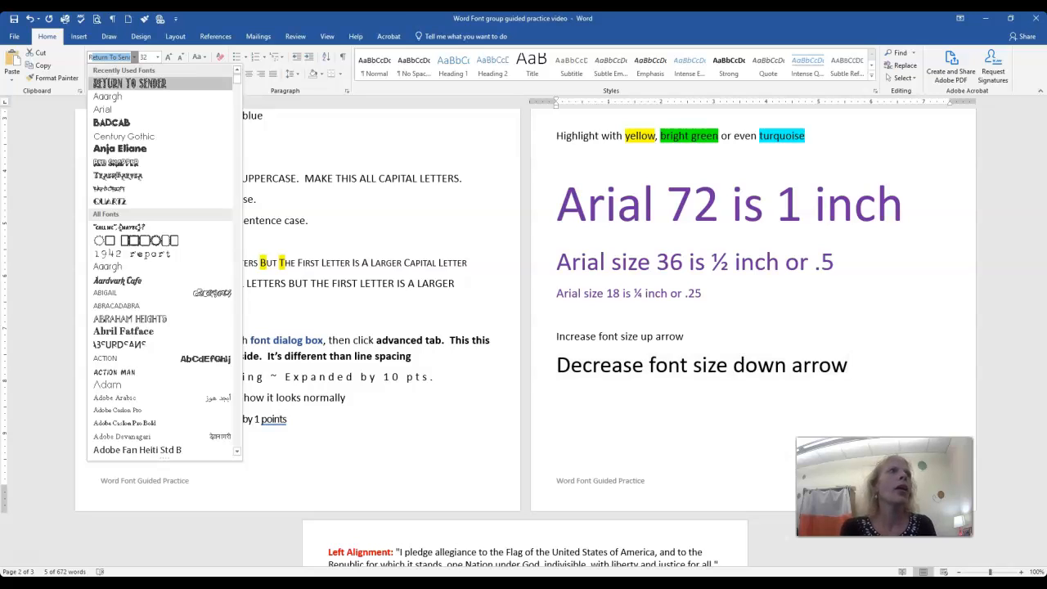
left_click(651, 398)
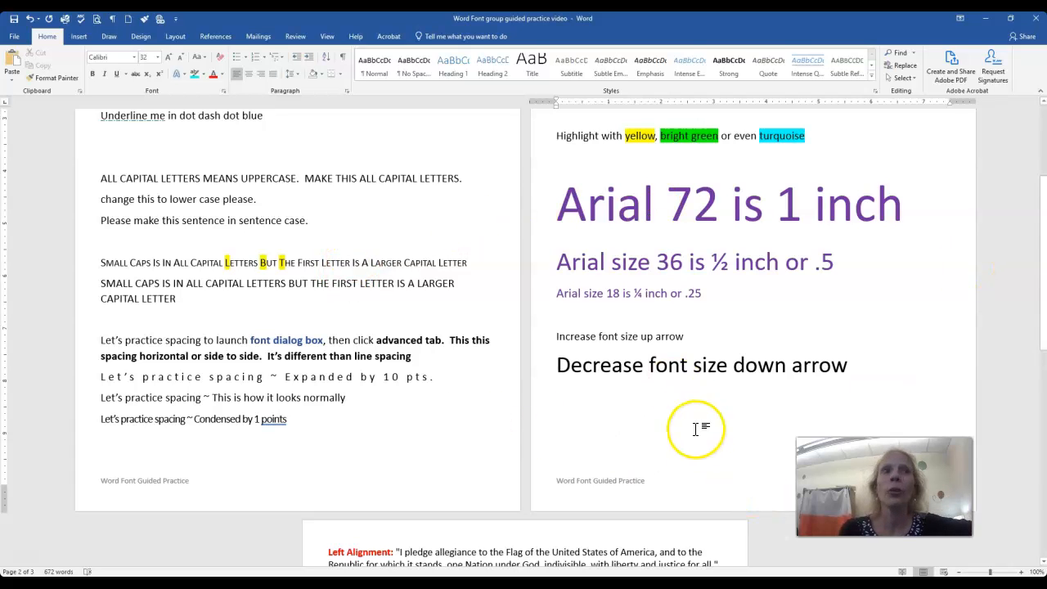
Right-align the whole "Right Alignment" paragraph on the third page.
scroll(295, 355, "down", 1)
scroll(295, 360, "down", 6)
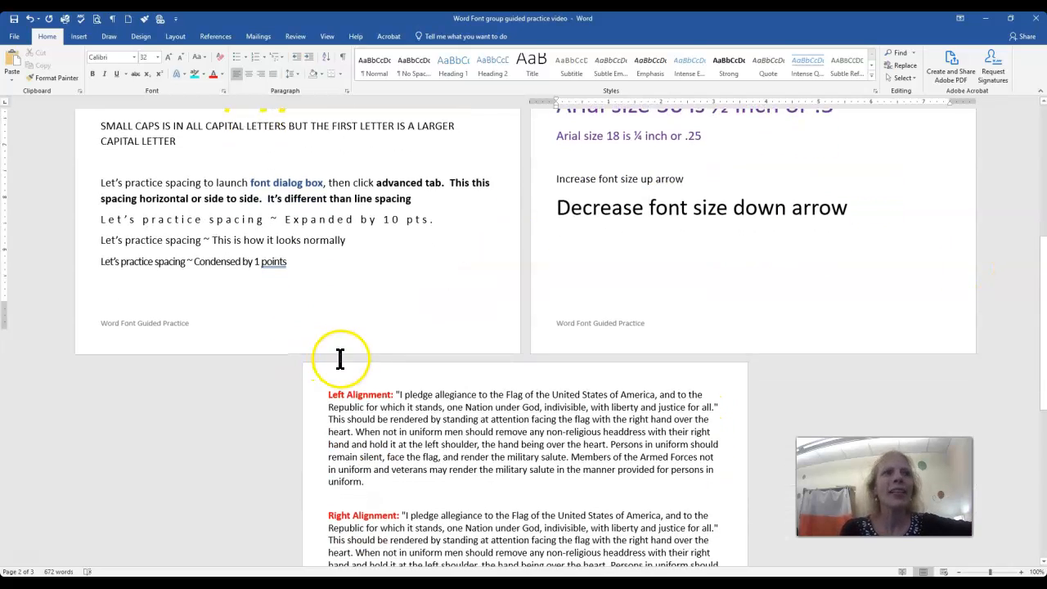
left_click(323, 347)
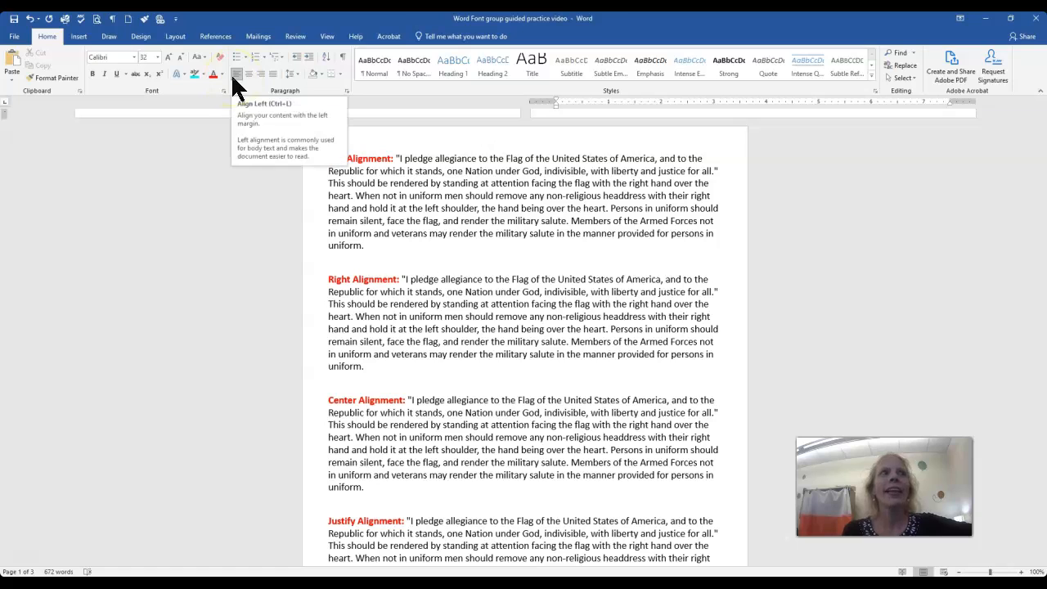
left_click(519, 244)
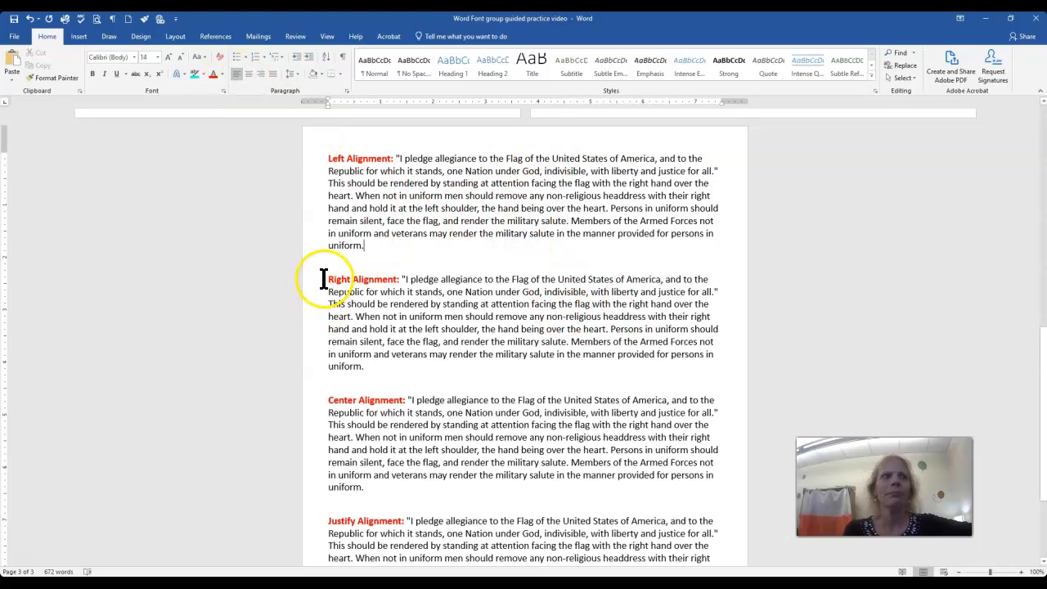
left_click_drag(326, 279, 362, 366)
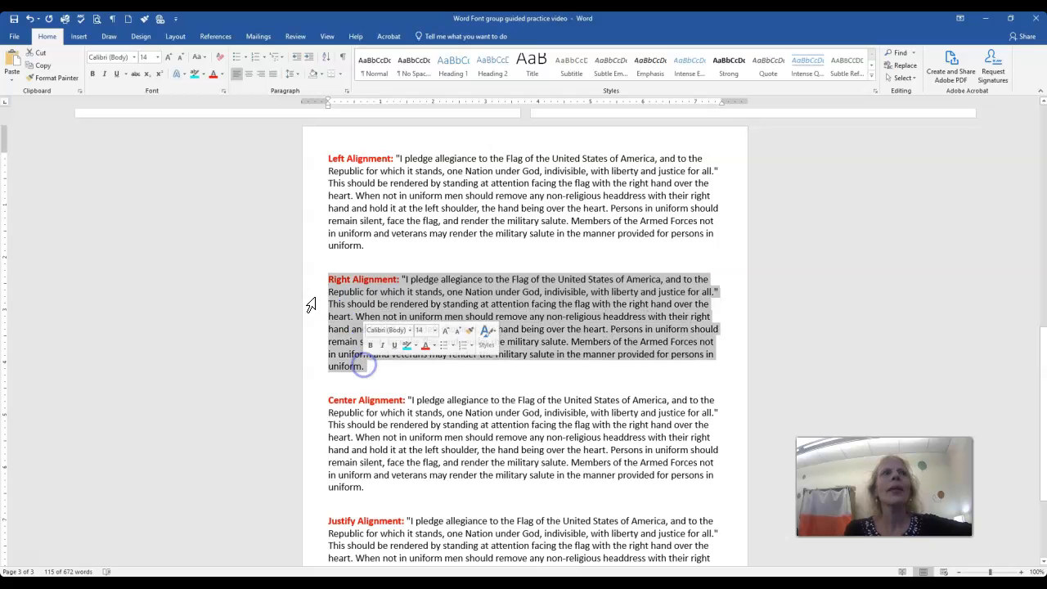
left_click(262, 75)
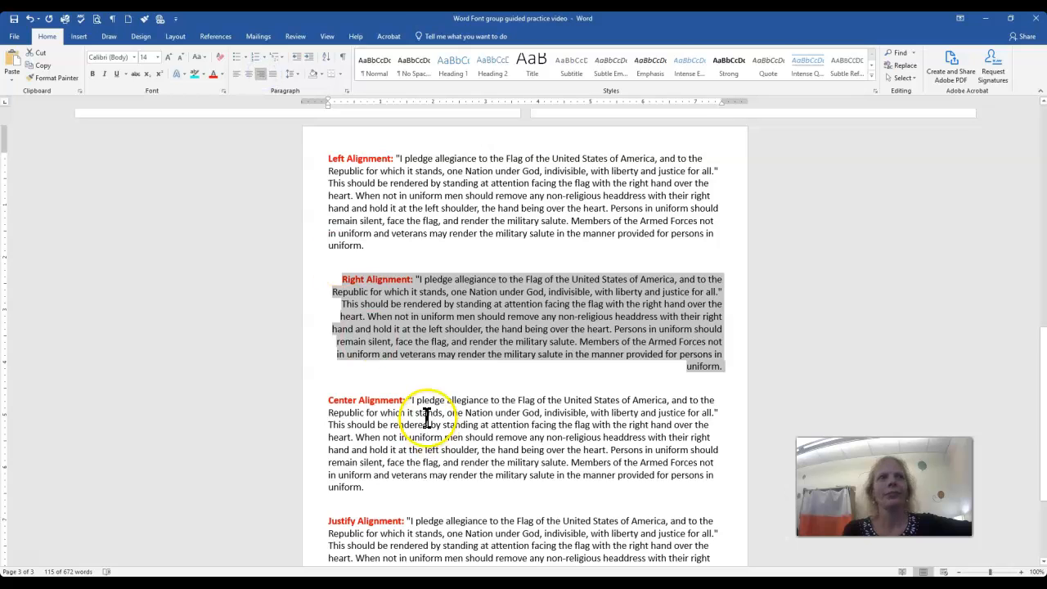
Center the whole "Center Alignment" paragraph on the third page.
scroll(379, 393, "down", 1)
left_click_drag(327, 348, 365, 439)
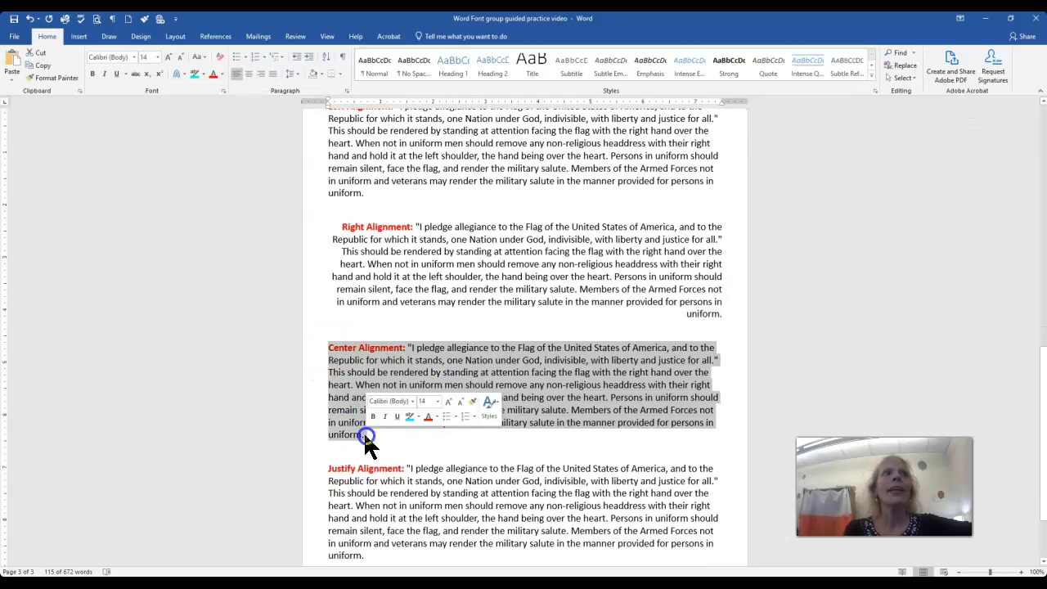
left_click(247, 73)
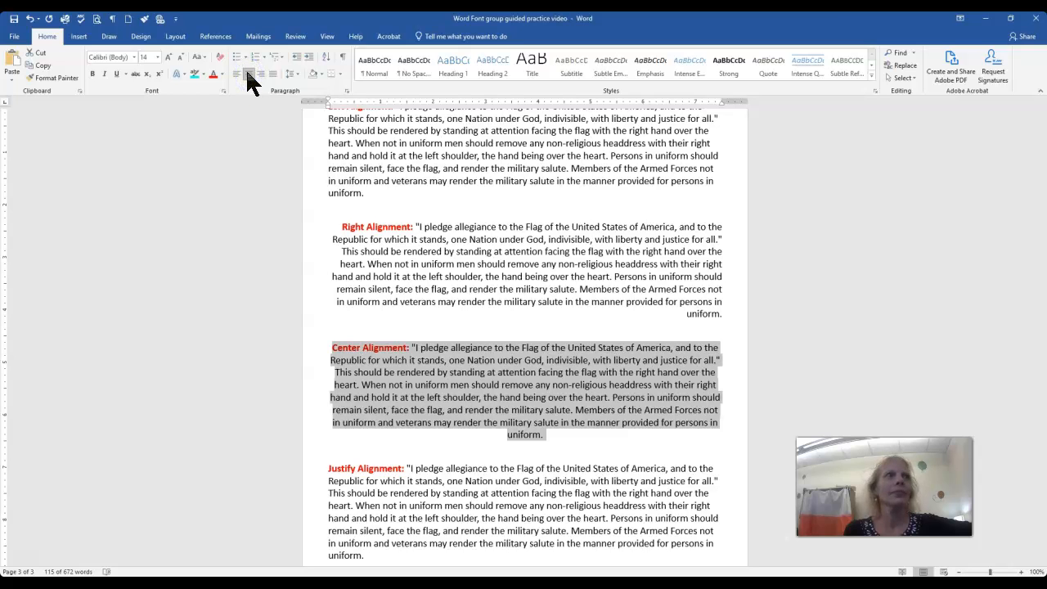
Justify the whole "Justify Alignment" paragraph on the third page.
scroll(420, 509, "down", 1)
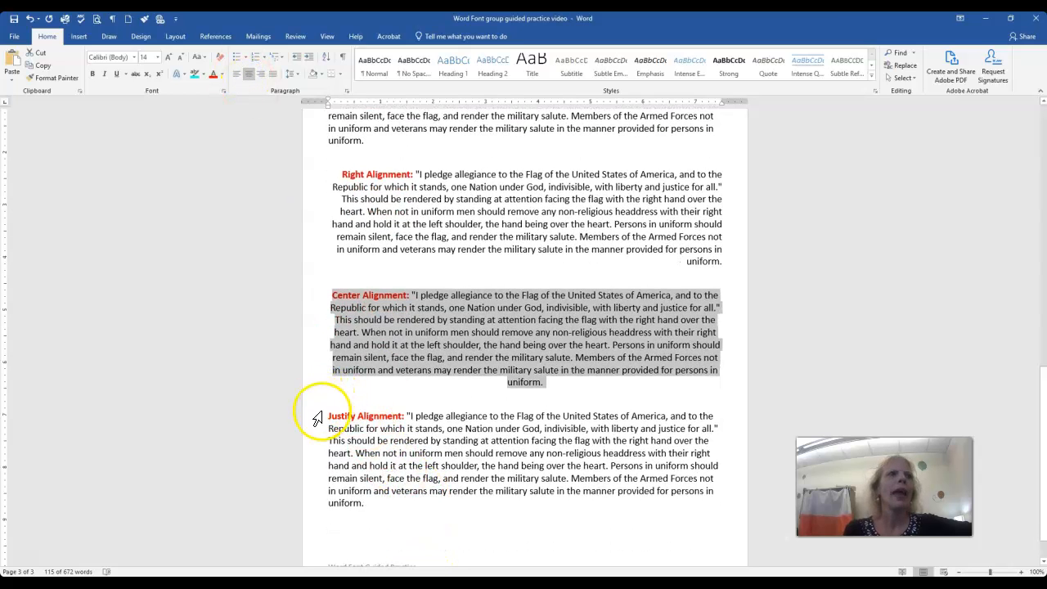
left_click_drag(318, 419, 332, 493)
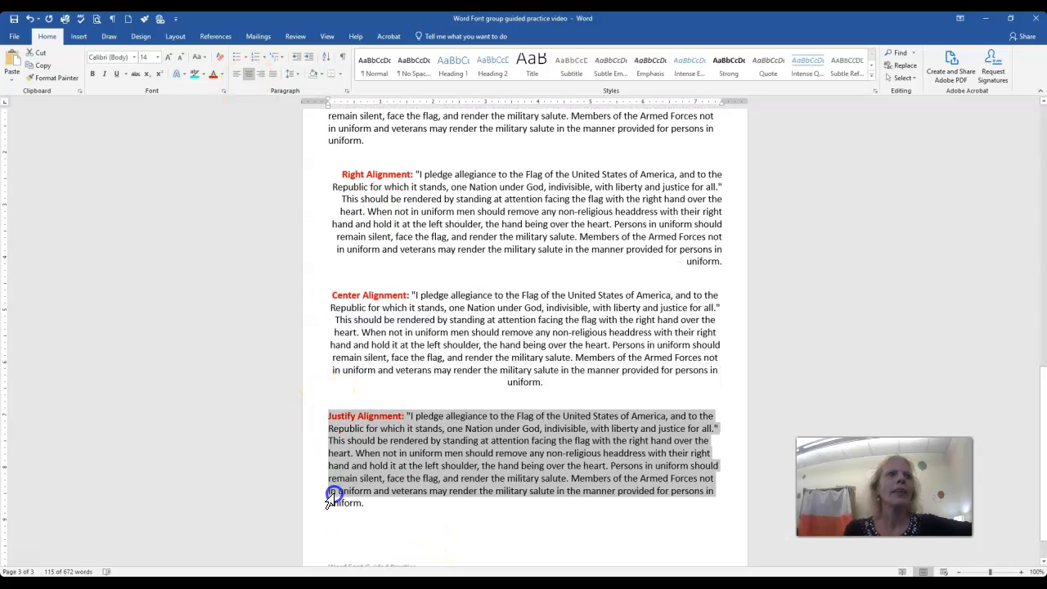
left_click(272, 73)
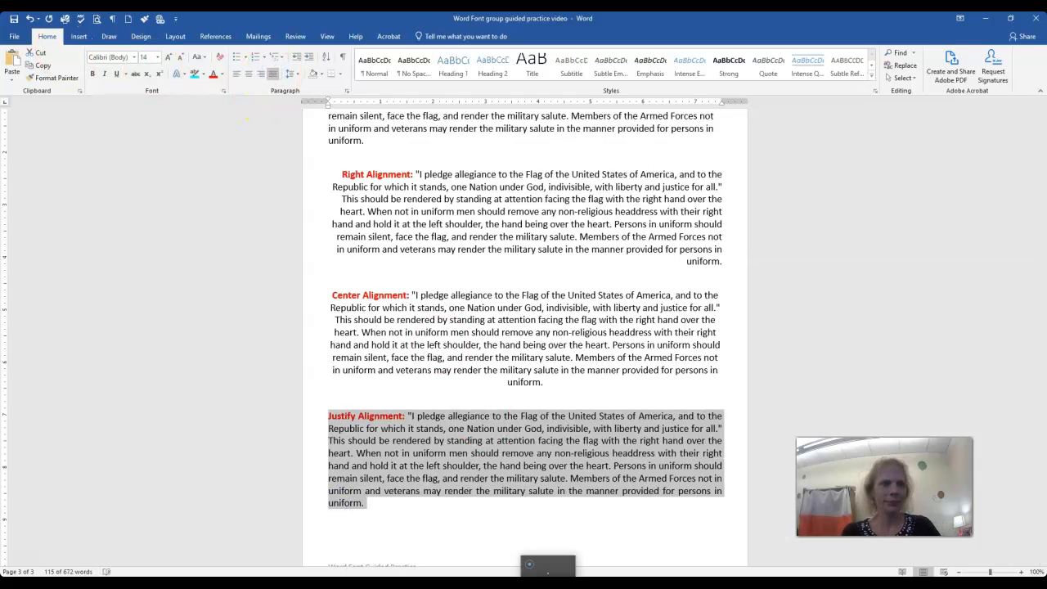
left_click(460, 379)
Set the font size of all four alignment paragraphs on the third page to 13, and decrease it by one increment to 12.
scroll(442, 377, "up", 3)
left_click_drag(327, 209, 395, 480)
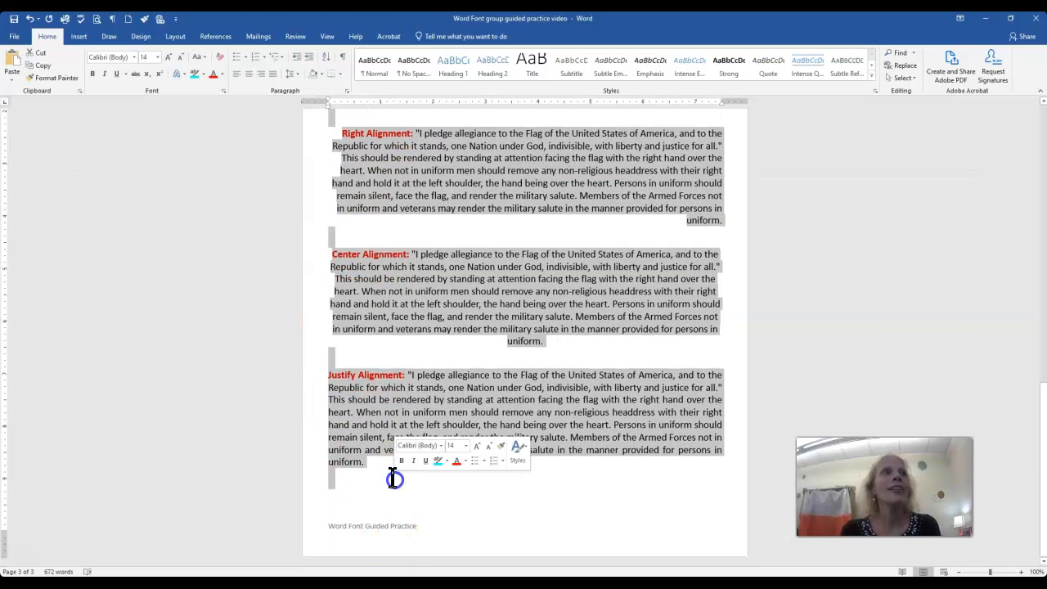
left_click(150, 58)
type("1")
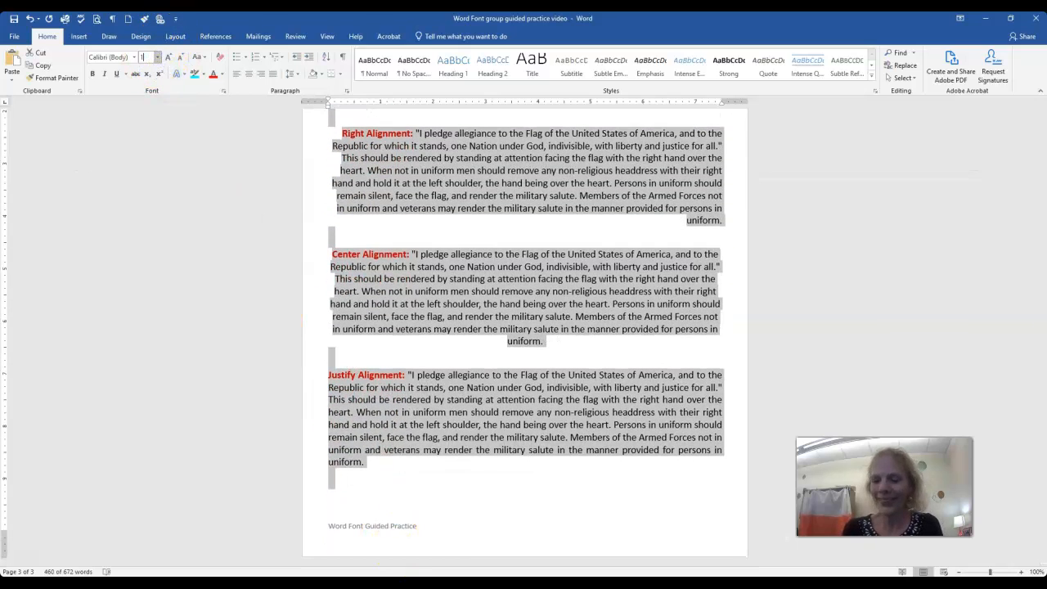
key("Return")
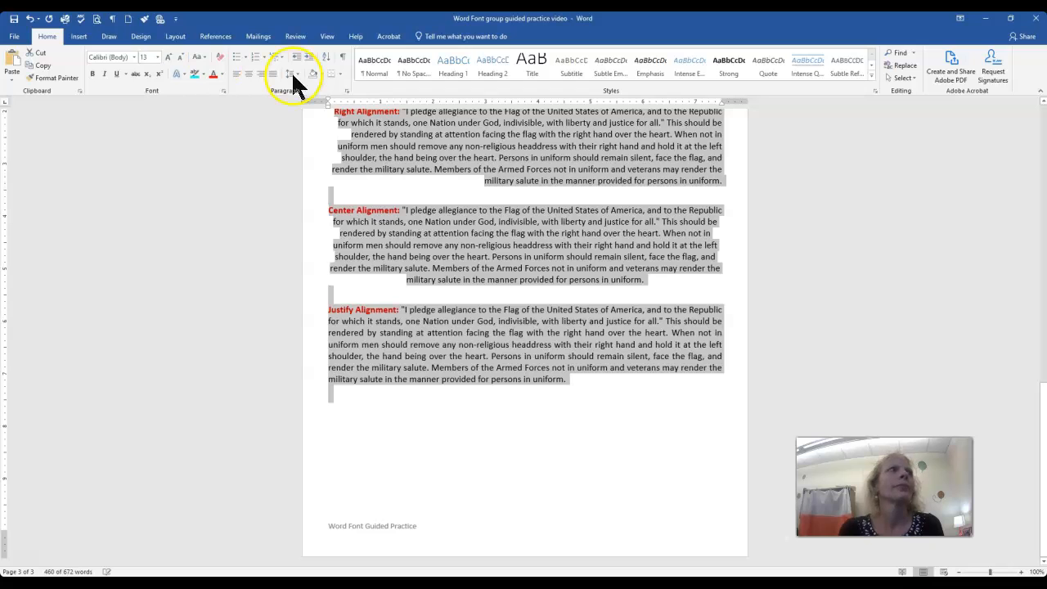
left_click(178, 56)
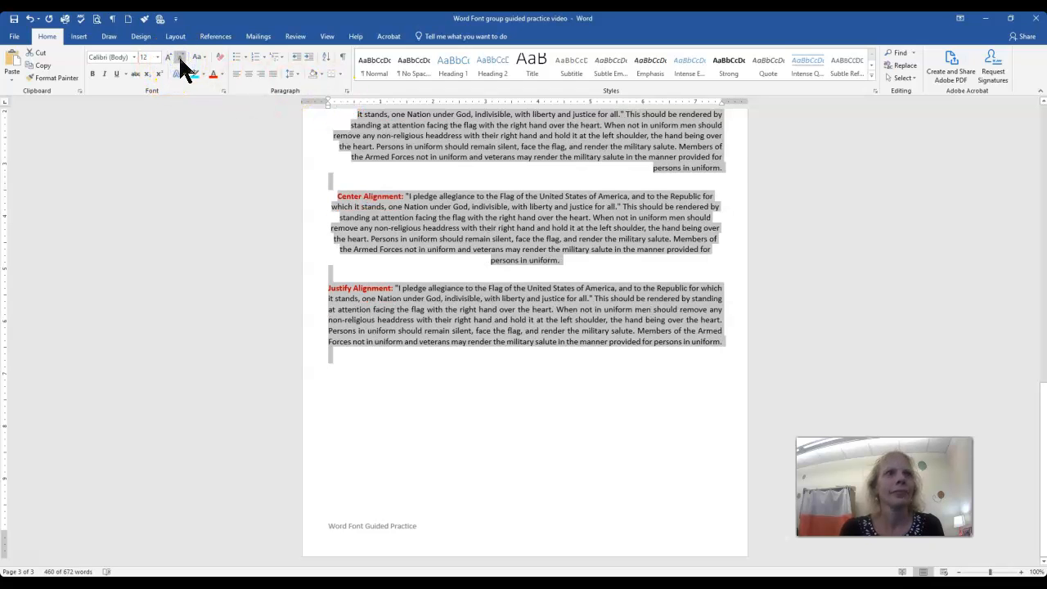
left_click(485, 464)
scroll(480, 461, "up", 4)
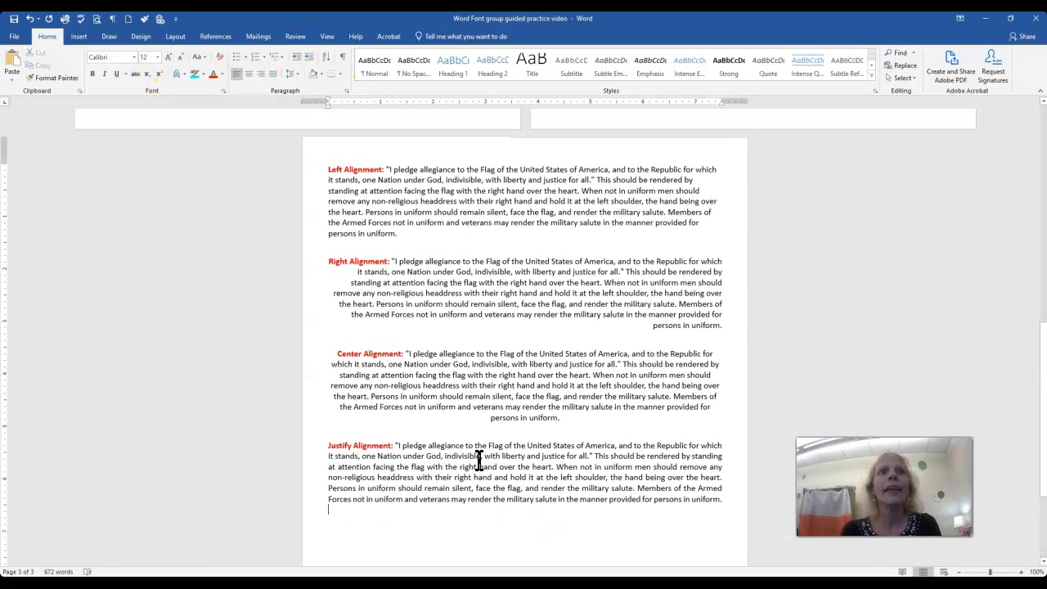
scroll(480, 460, "down", 1)
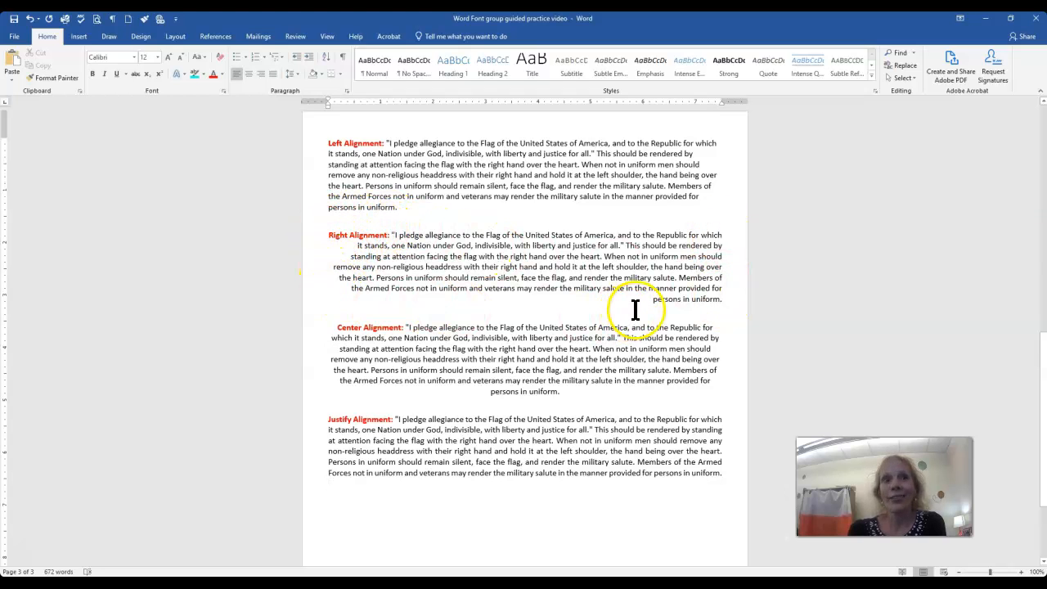
scroll(622, 414, "down", 2)
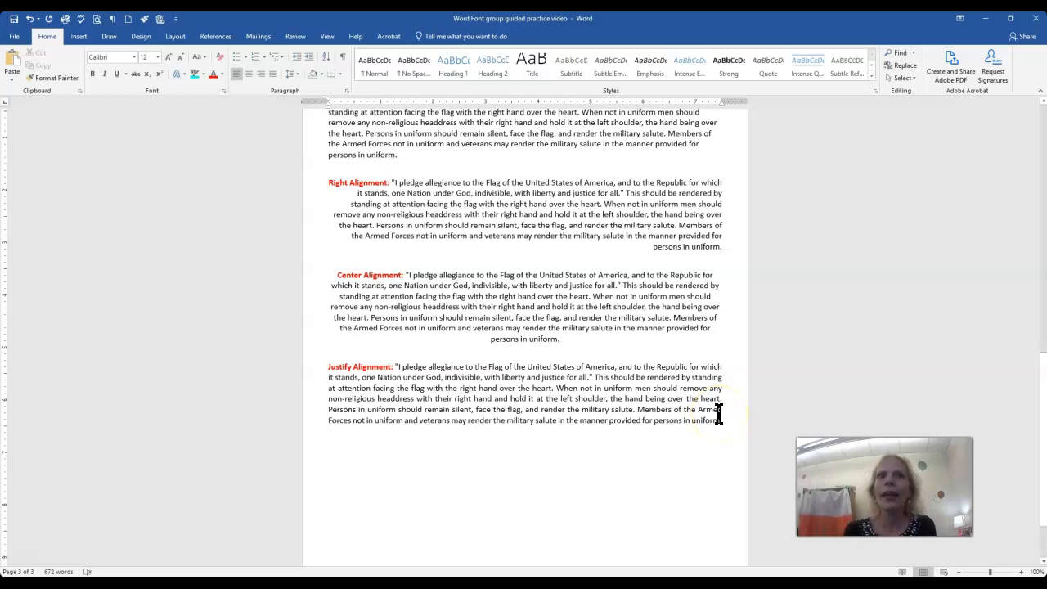
scroll(654, 451, "down", 2)
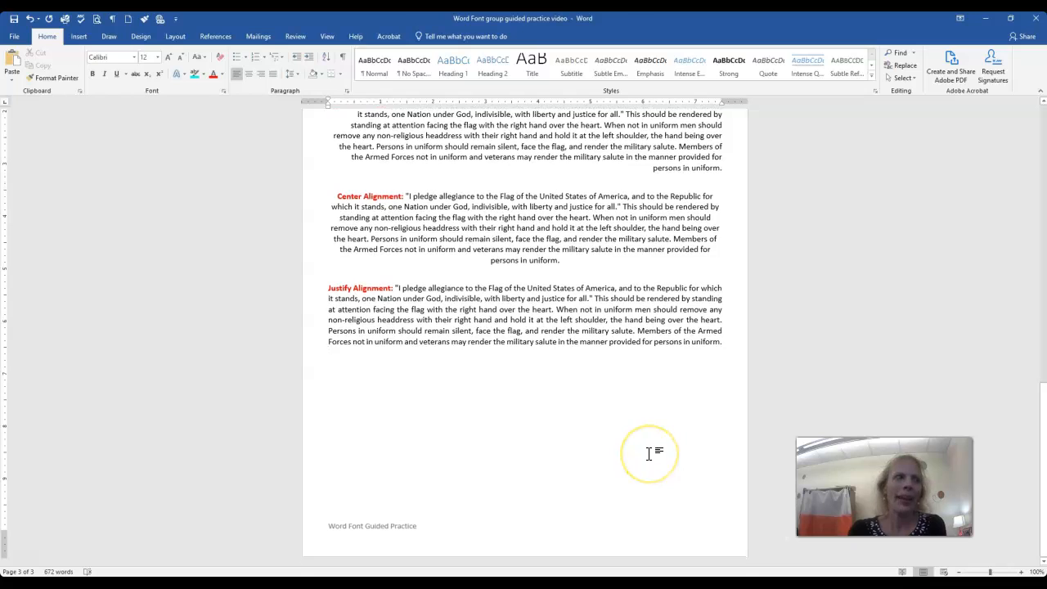